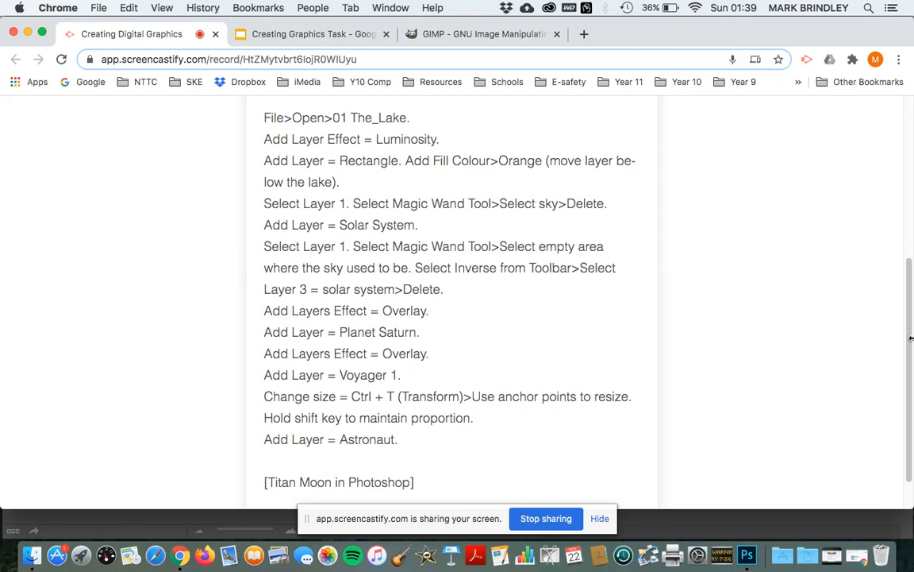
- Review the task notes, preview the source images in the Finder folder "chosen images", and switch to Photoshop
left_click_drag(909, 262, 910, 214)
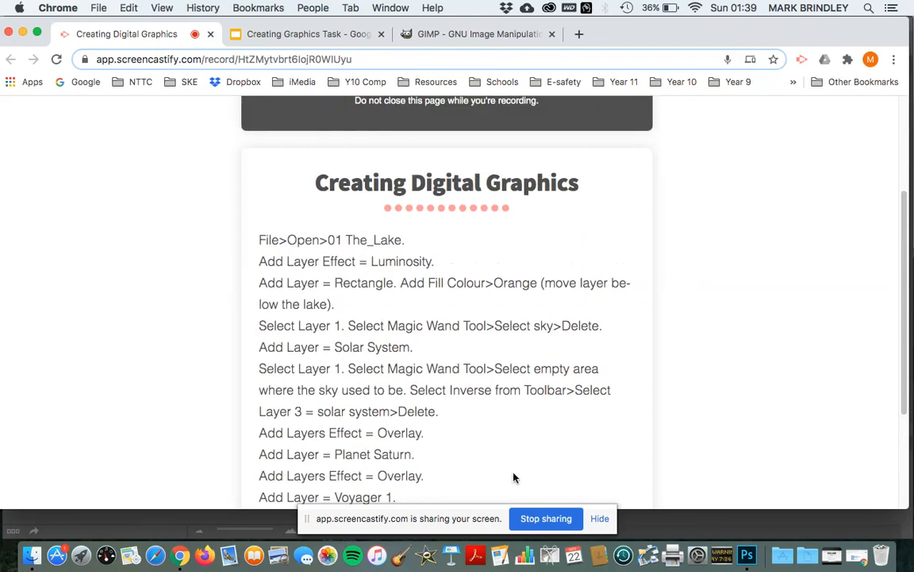
left_click(32, 556)
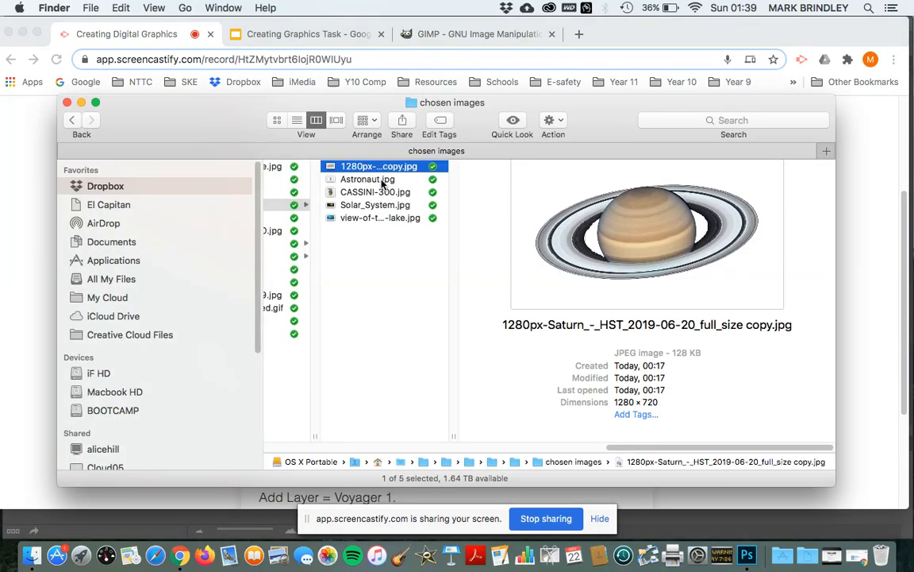
key("Down")
key("Down")
key("Down")
key("Down")
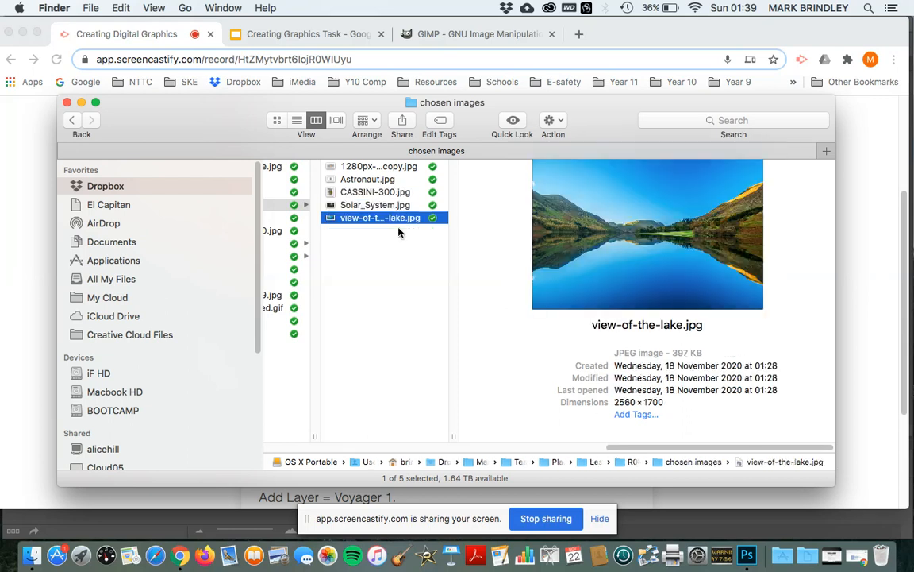
left_click(747, 555)
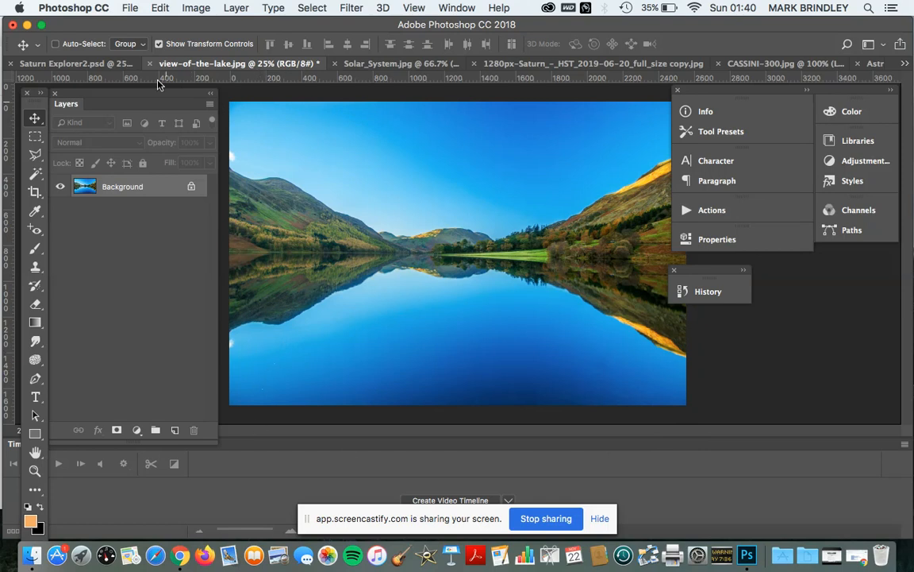
left_click(130, 8)
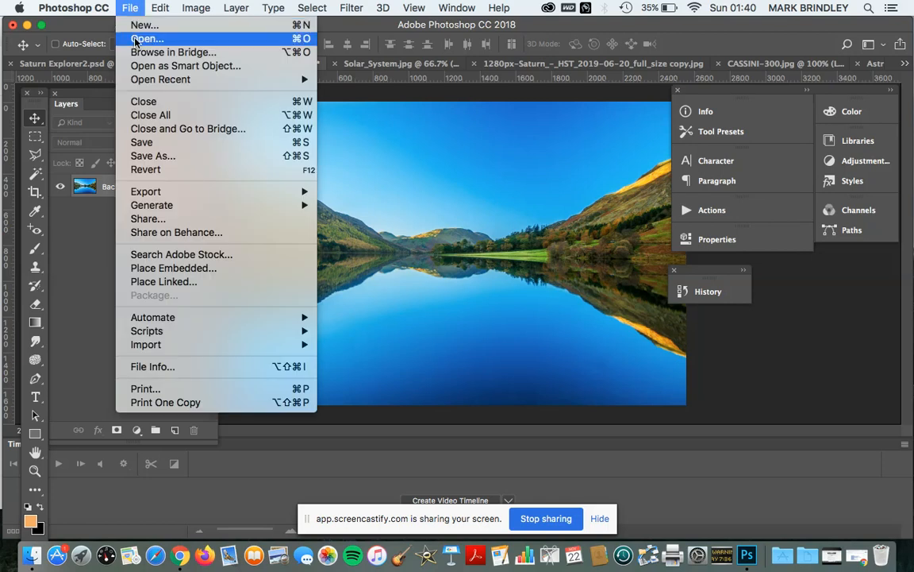
left_click(136, 39)
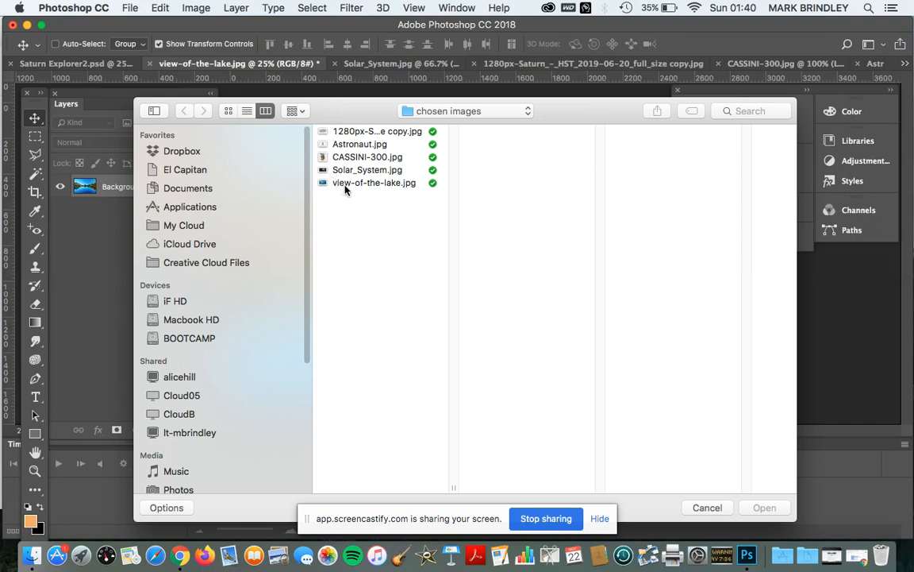
left_click(346, 186)
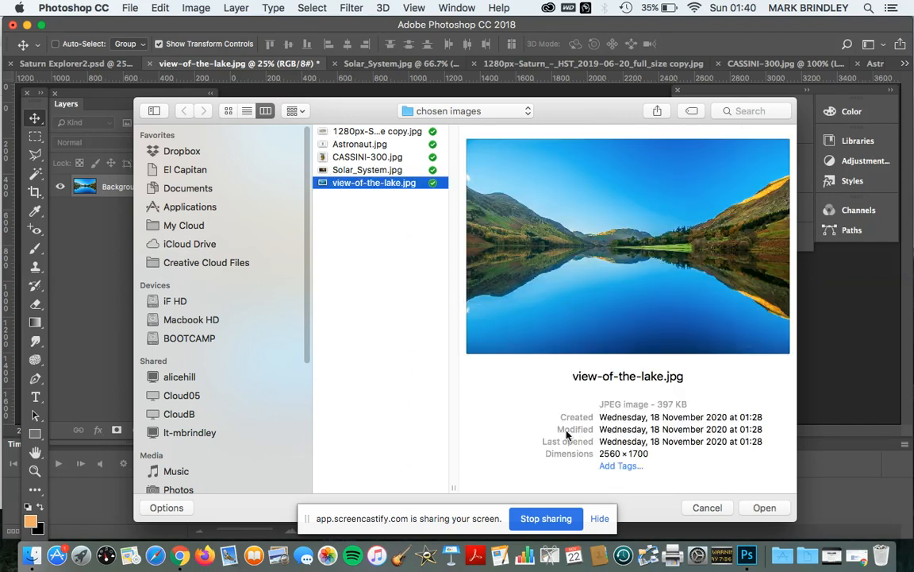
left_click(717, 509)
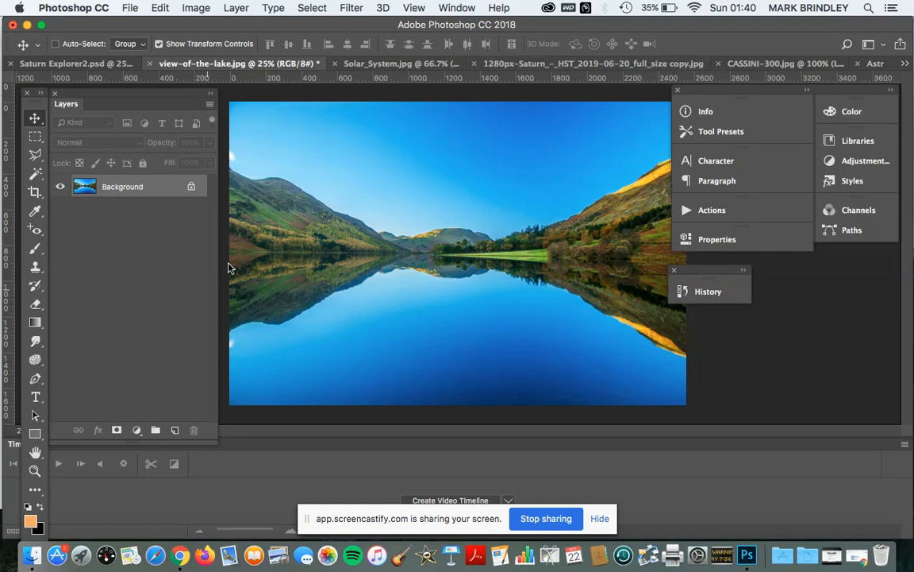
- Unlock the lake photo's background as a layer named Layer 1 and set its blend mode to Luminosity
left_click(191, 188)
double_click(123, 189)
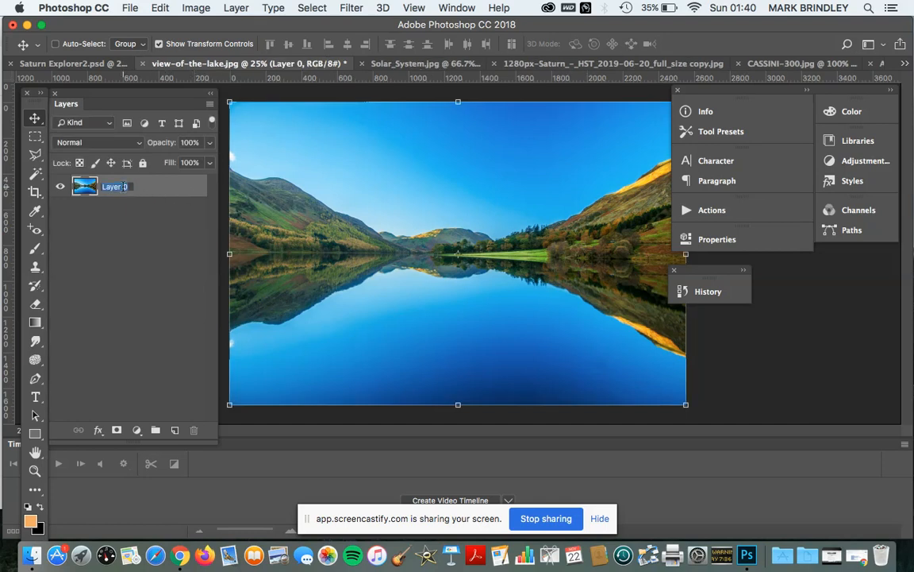
type("Layer 1")
key("Return")
left_click(112, 144)
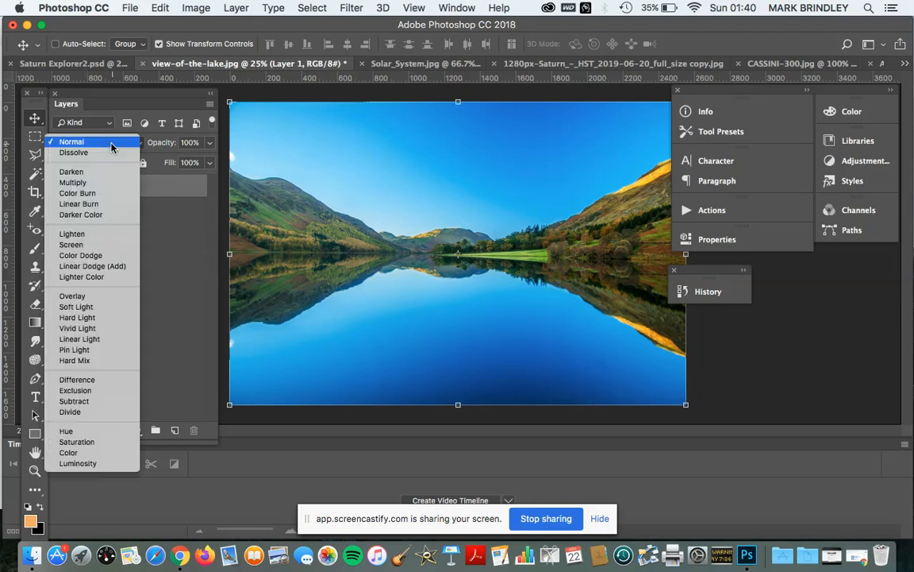
left_click(108, 463)
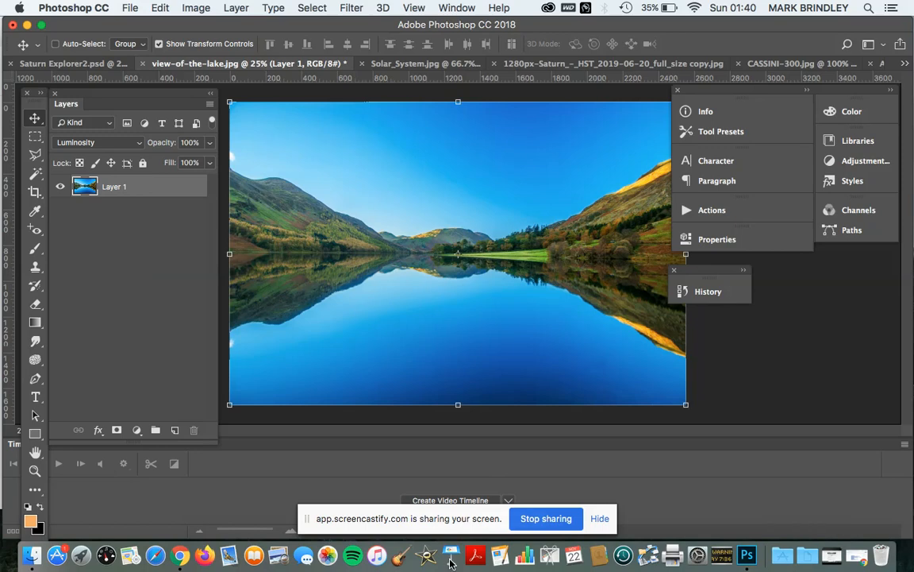
- Switch to Chrome to check the montage slides up to the Luminosity technique, and return to Photoshop
left_click(181, 556)
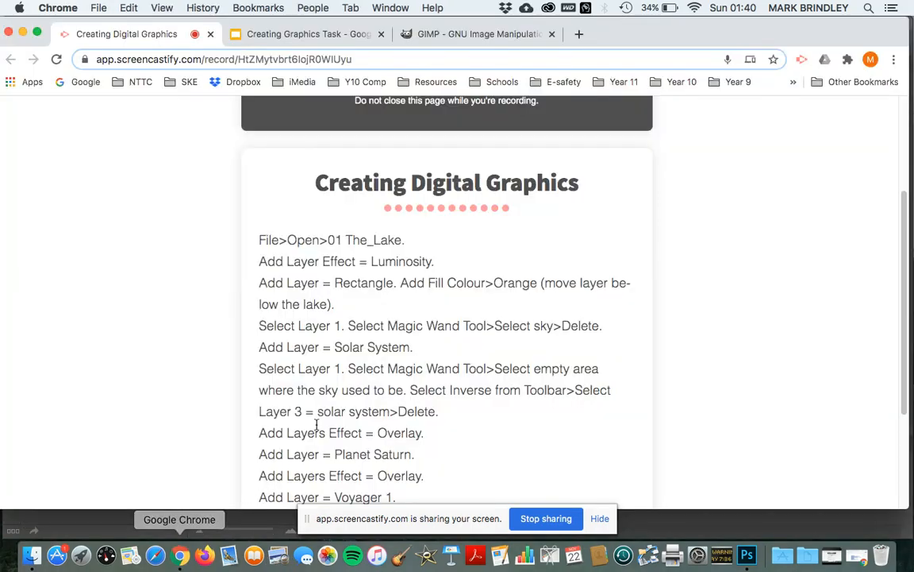
left_click(318, 37)
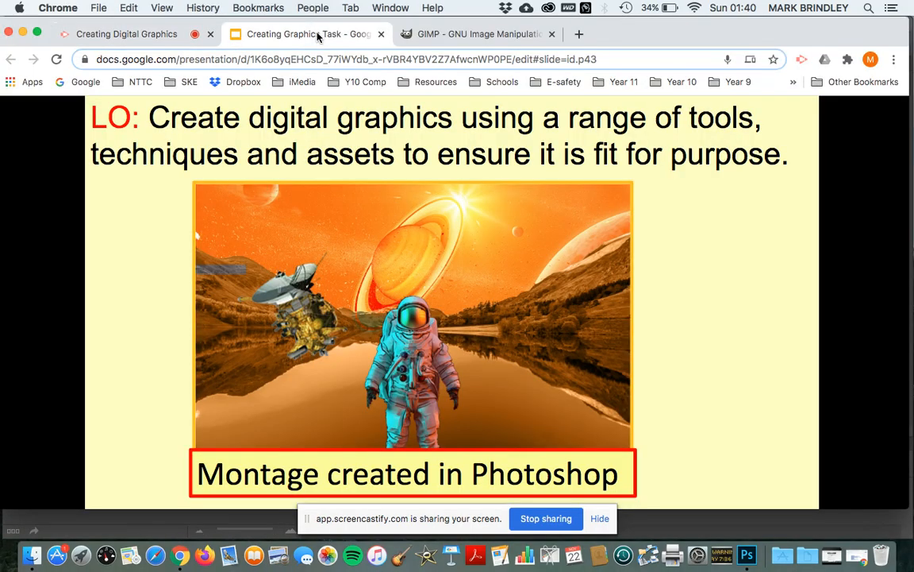
key("Right")
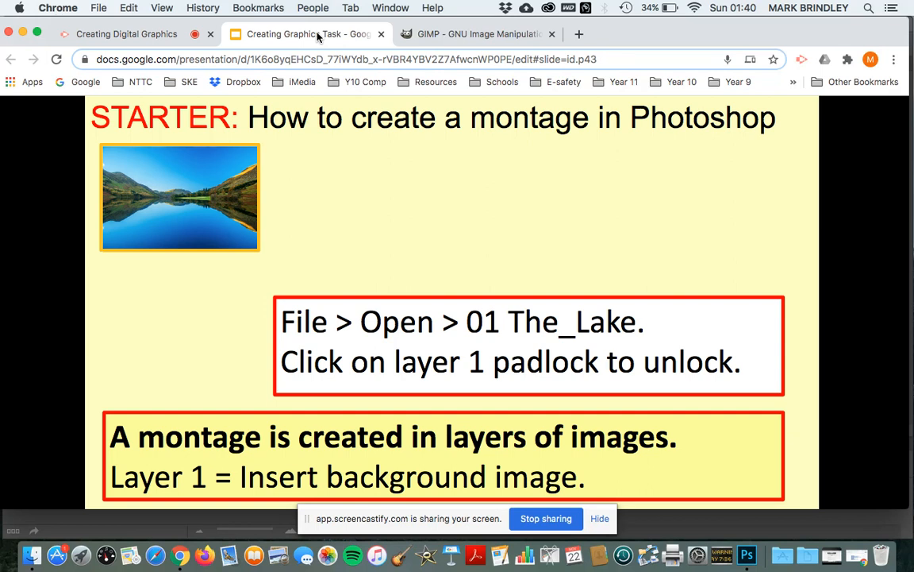
key("Right")
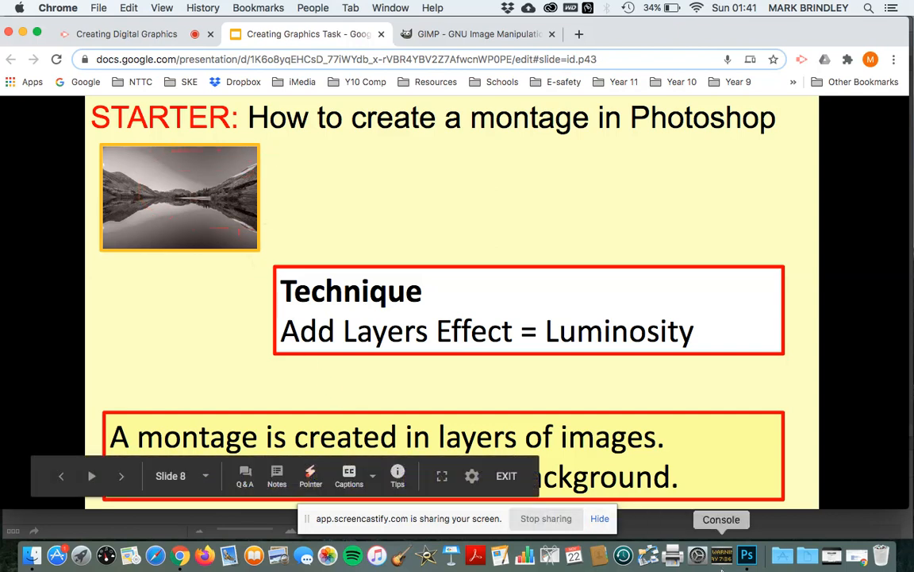
left_click(747, 555)
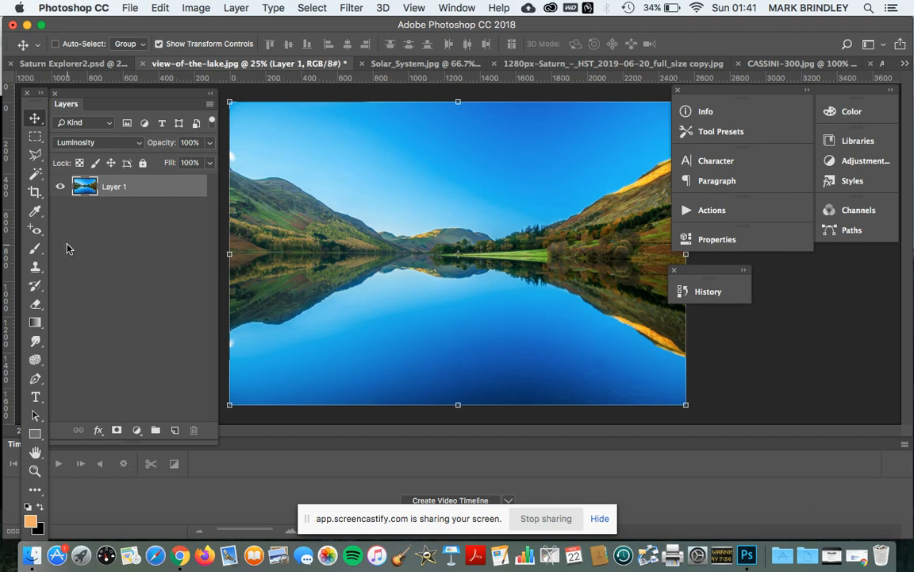
- Draw a white rectangle about 2633 × 1766 px over the whole canvas and move its layer below Layer 1
left_click(35, 434)
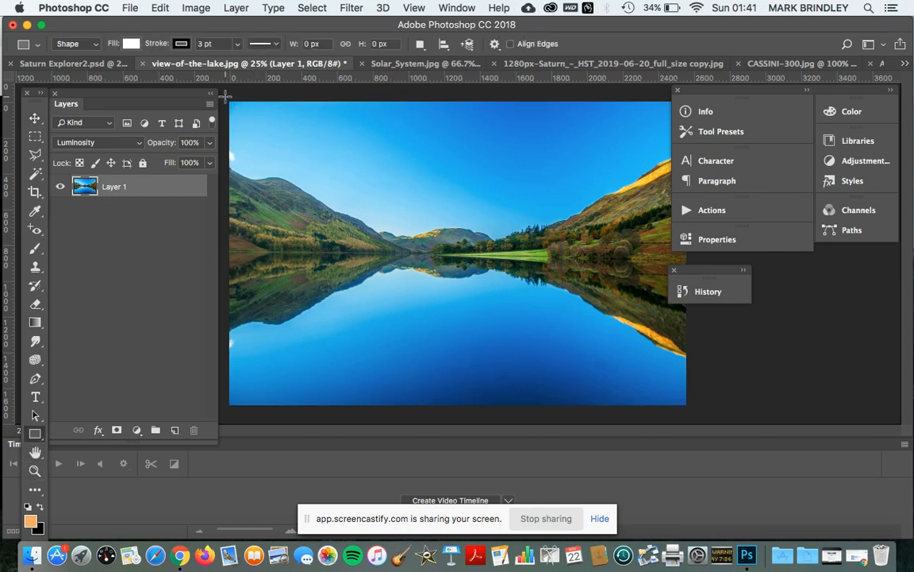
left_click_drag(226, 96, 695, 411)
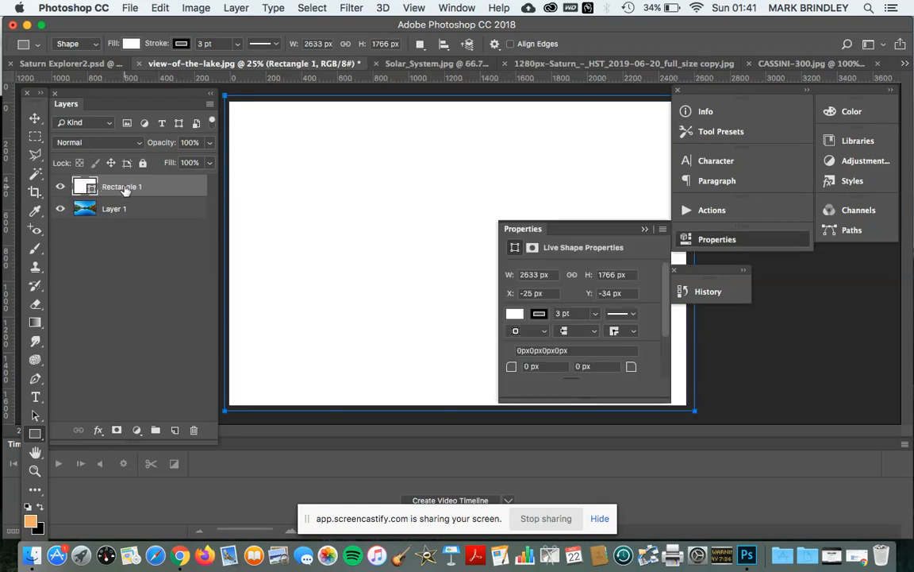
left_click_drag(124, 188, 121, 226)
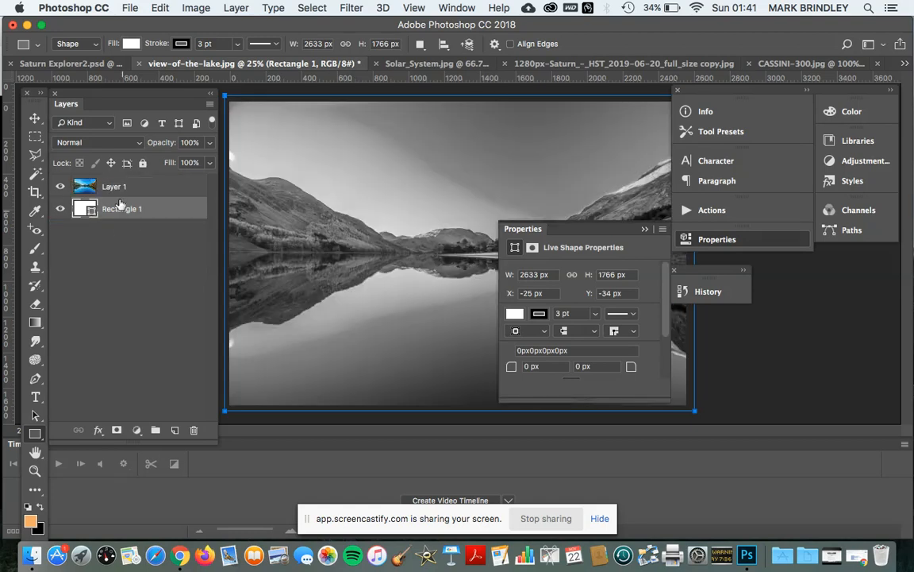
left_click(645, 228)
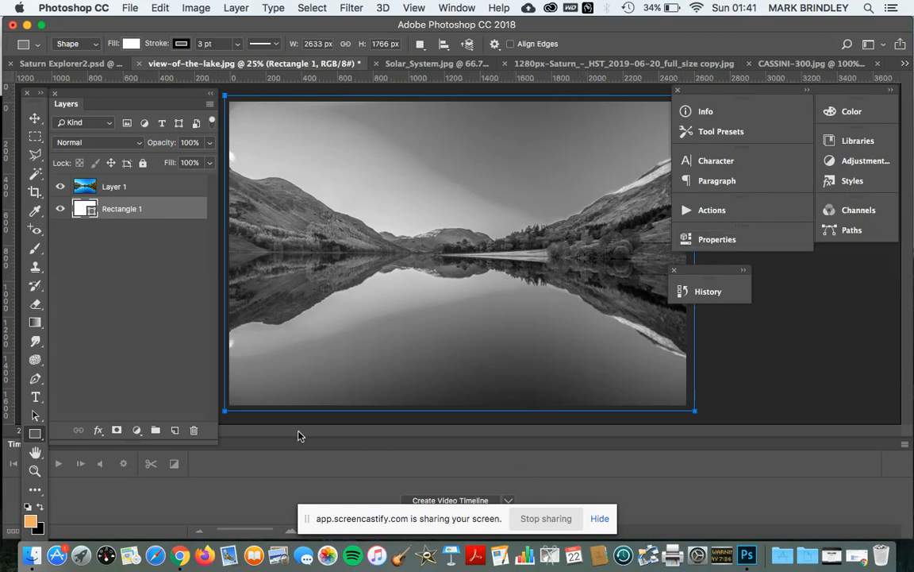
left_click(108, 187)
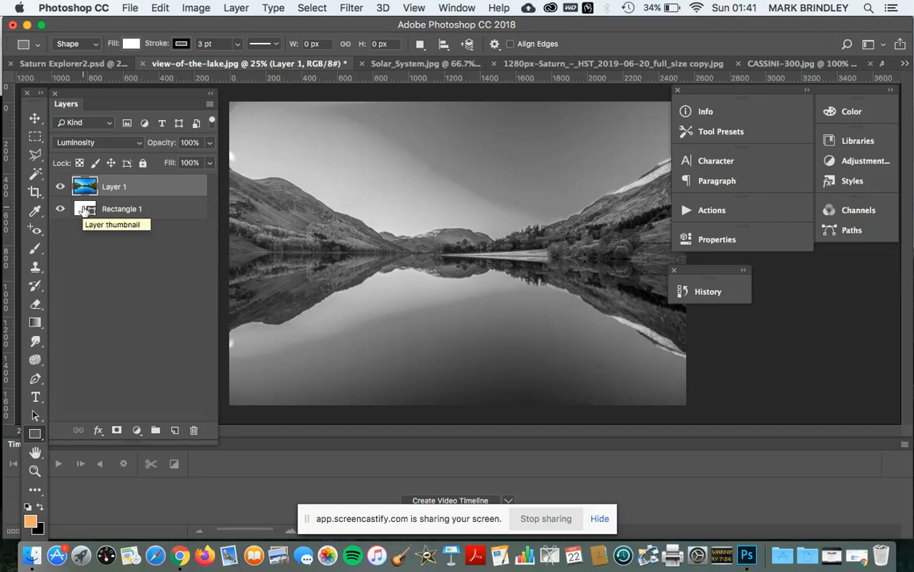
- Check the fill colour slide in Chrome, then recolour the rectangle in Photoshop with the foreground orange f9af64 and reselect Layer 1
left_click(179, 558)
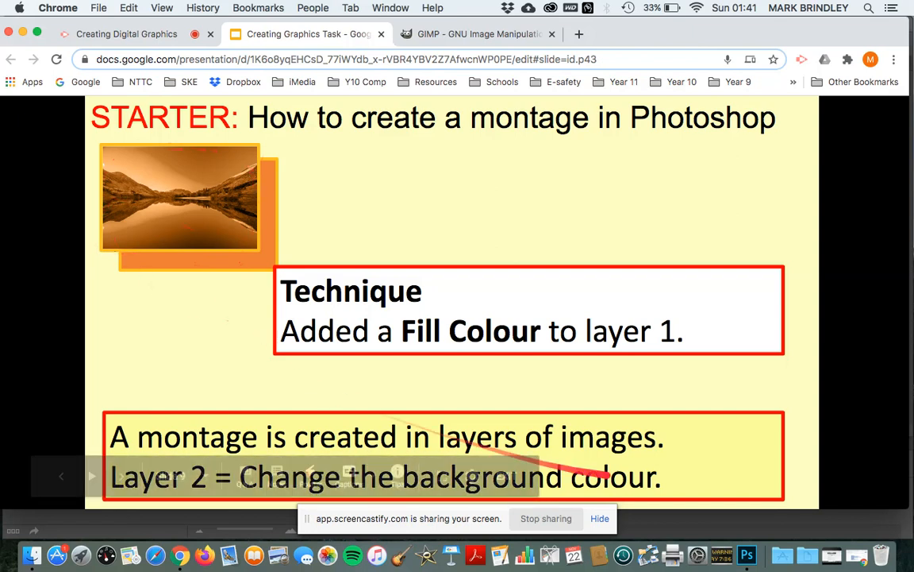
left_click(749, 556)
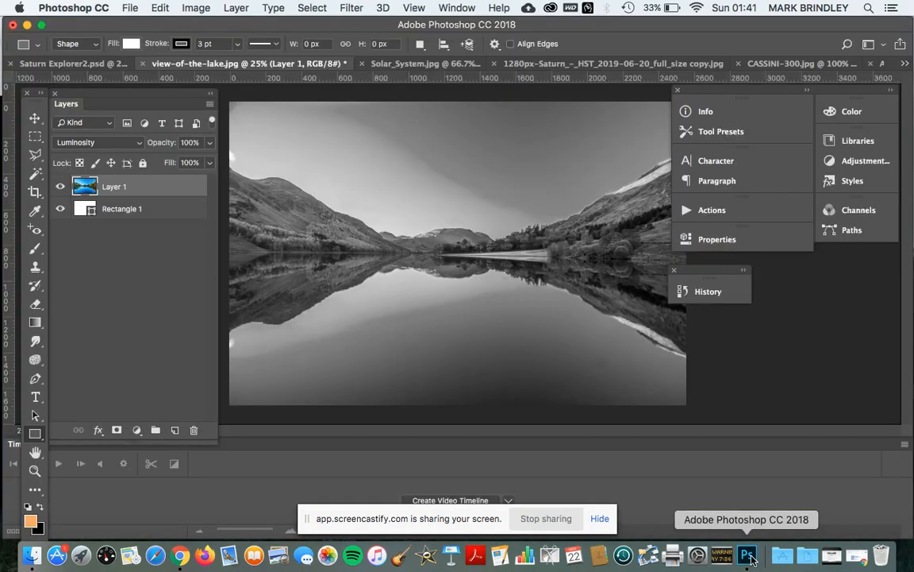
left_click(86, 209)
double_click(86, 209)
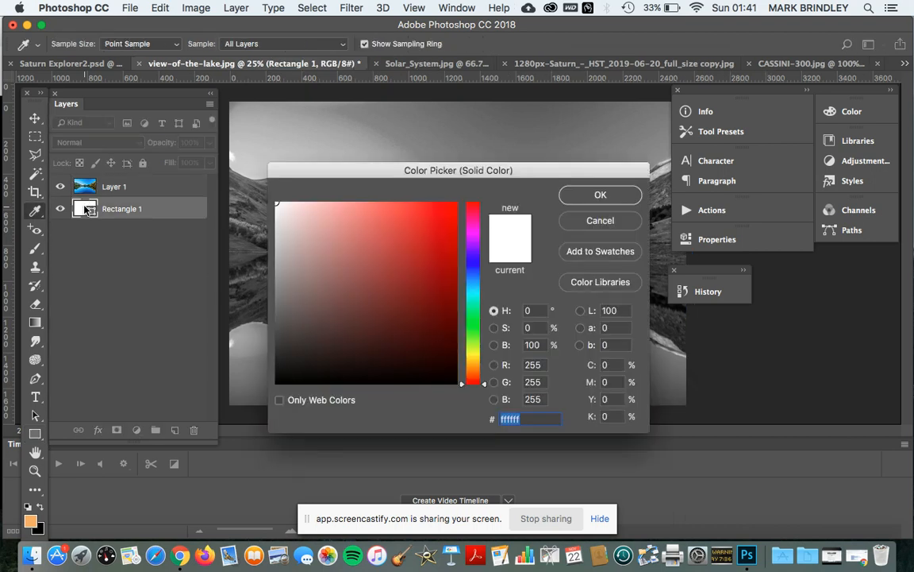
left_click(32, 517)
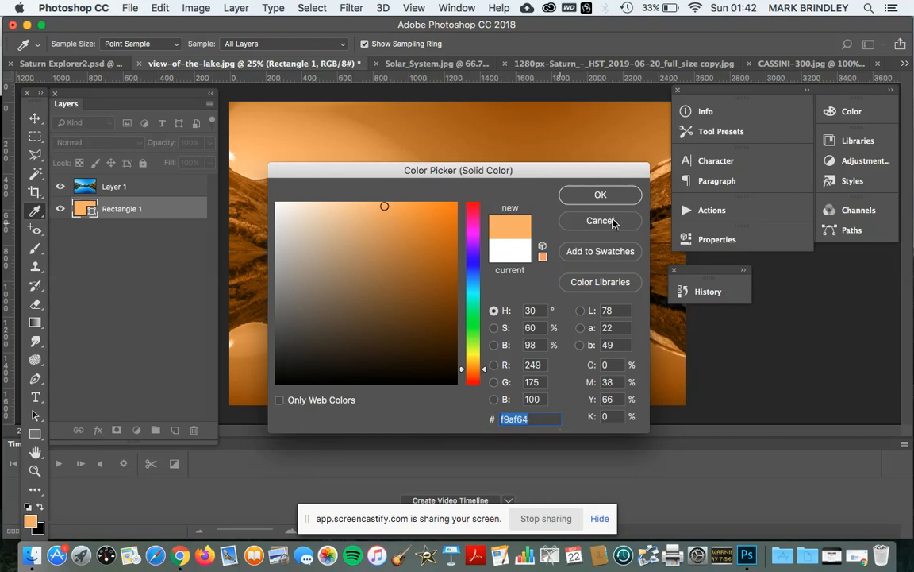
left_click(631, 199)
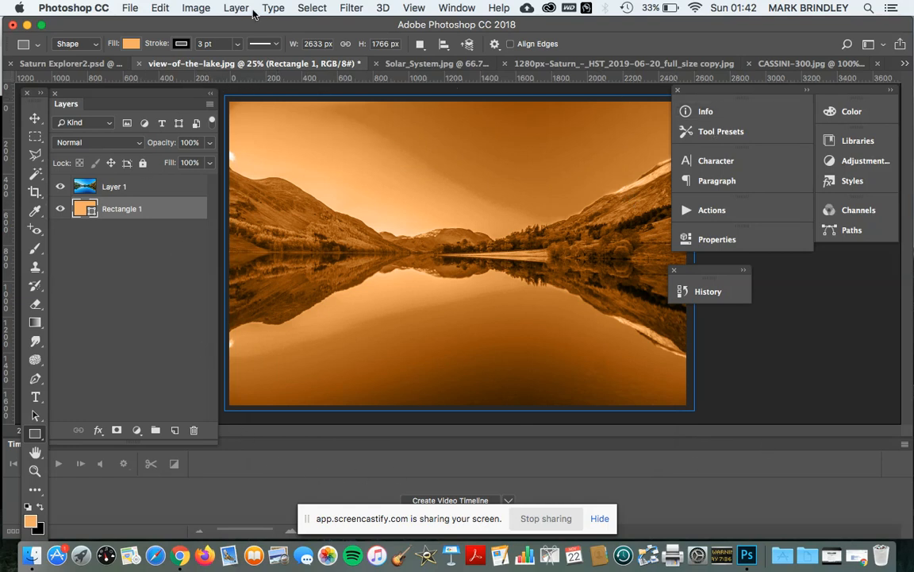
left_click(125, 187)
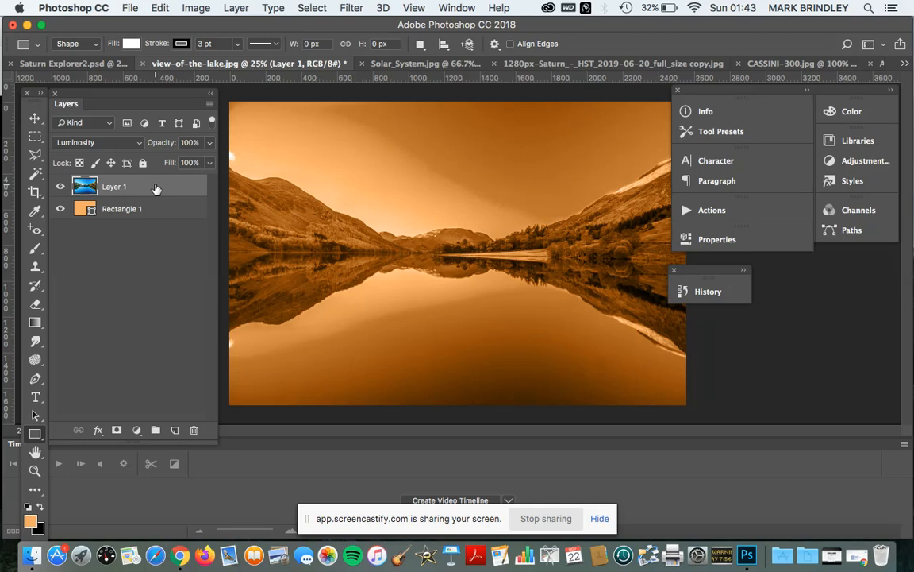
left_click(129, 8)
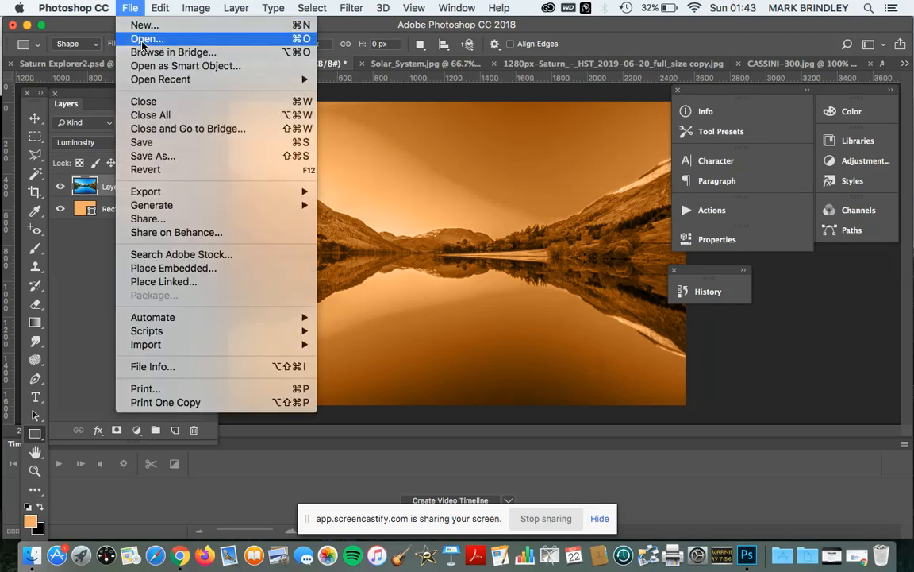
left_click(131, 36)
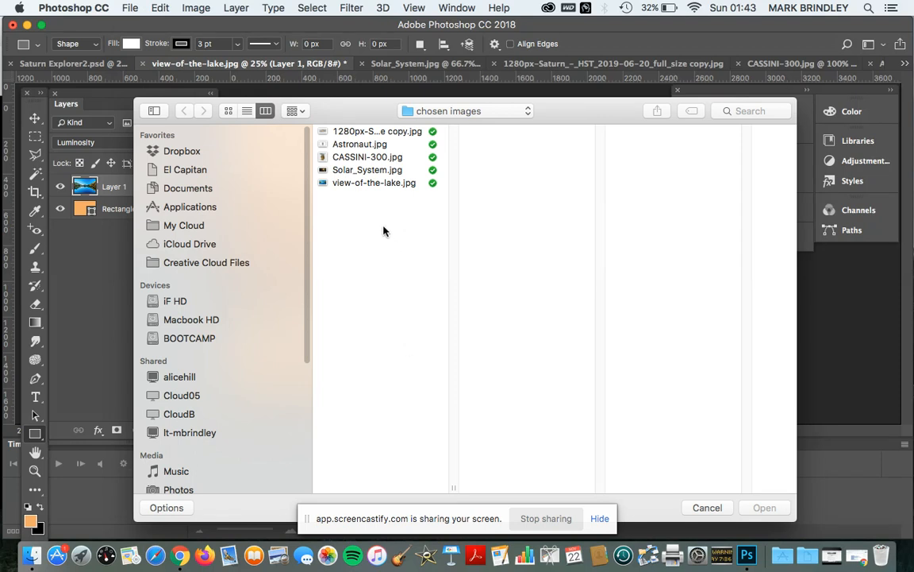
left_click(372, 170)
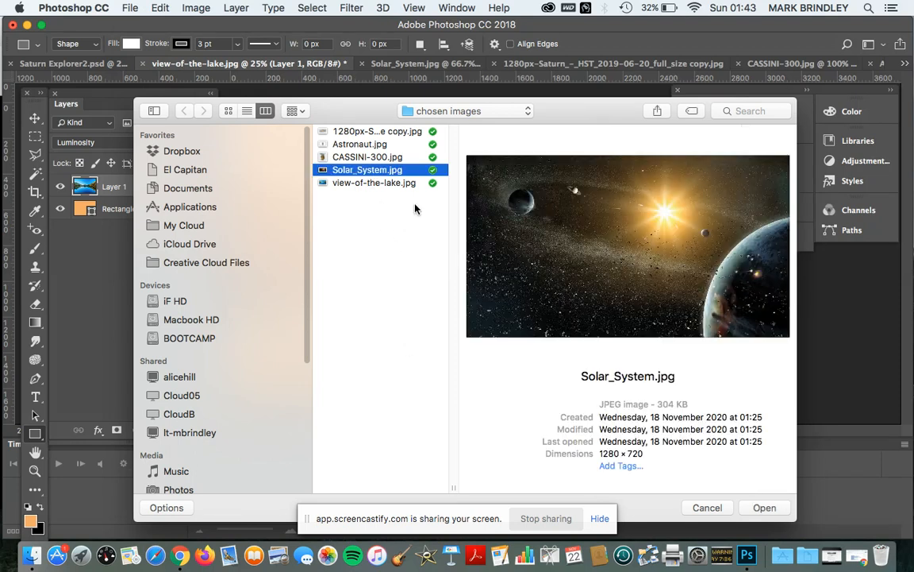
left_click(709, 509)
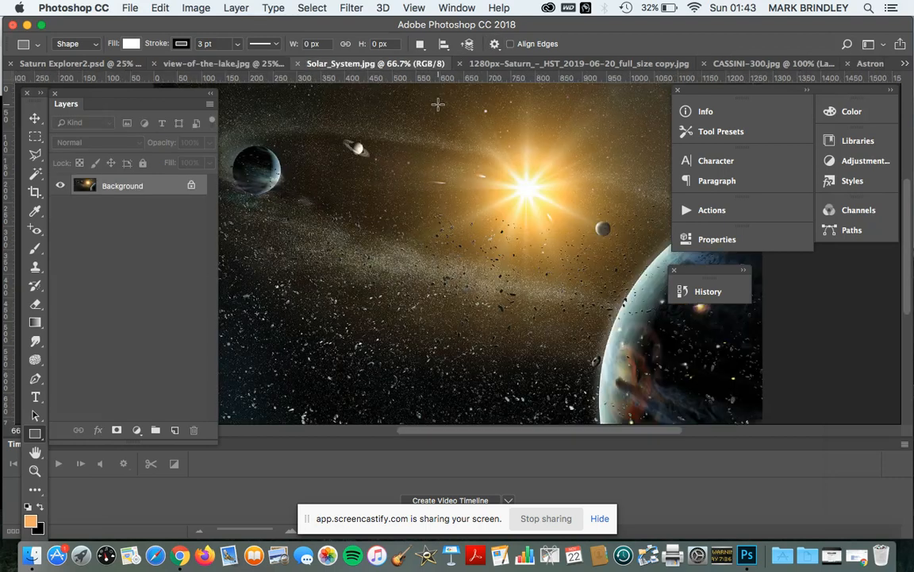
- Copy the Solar_System.jpg image into view-of-the-lake.jpg with the Move tool, placing it over the sky and hills near the centre
left_click(37, 119)
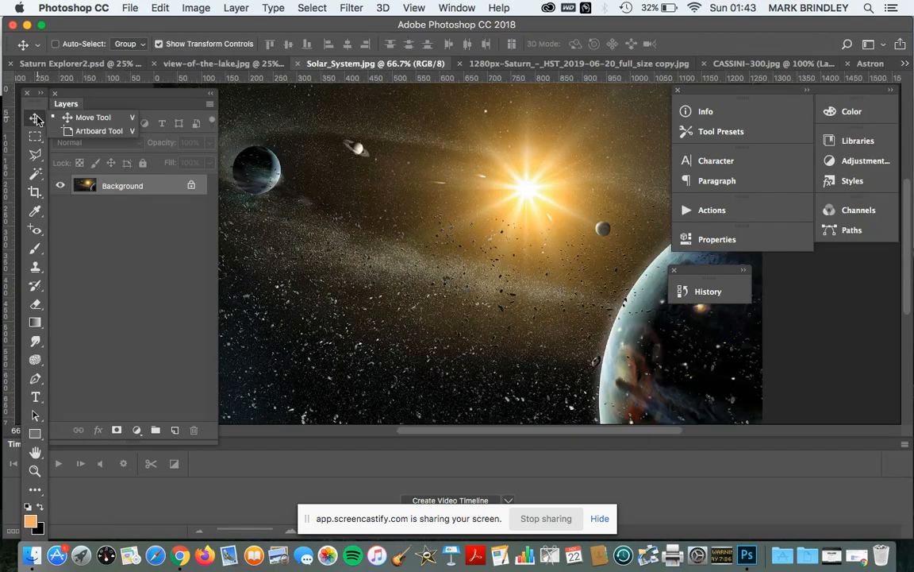
left_click(502, 262)
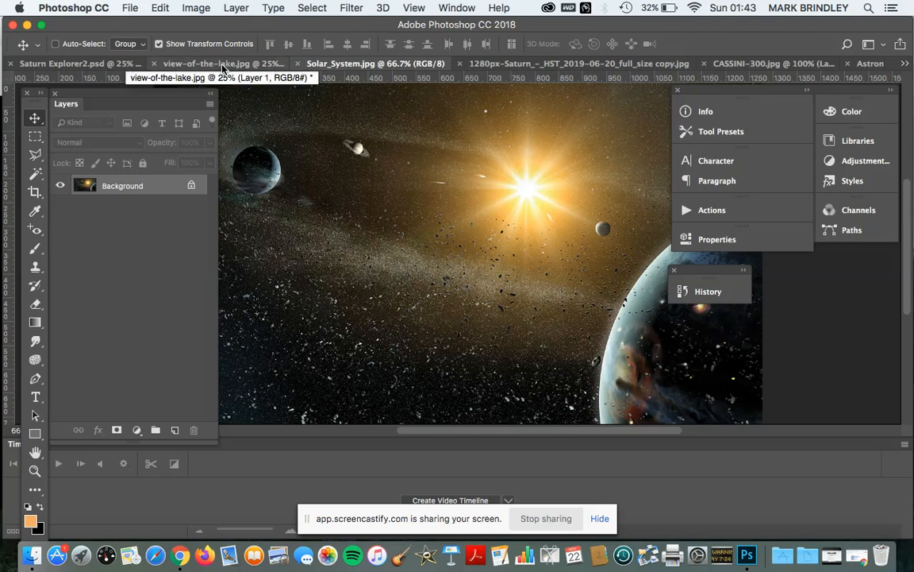
left_click_drag(264, 103, 318, 189)
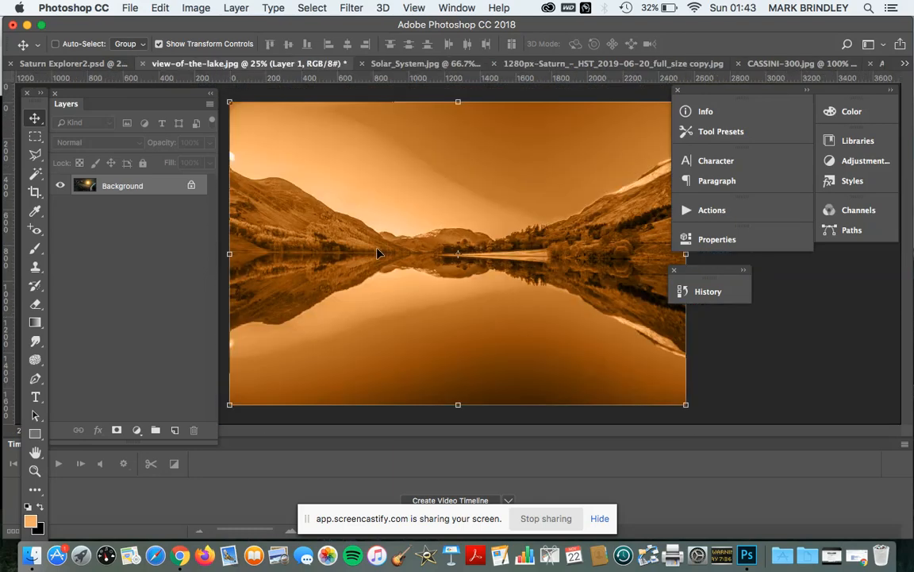
left_click_drag(435, 224, 435, 225)
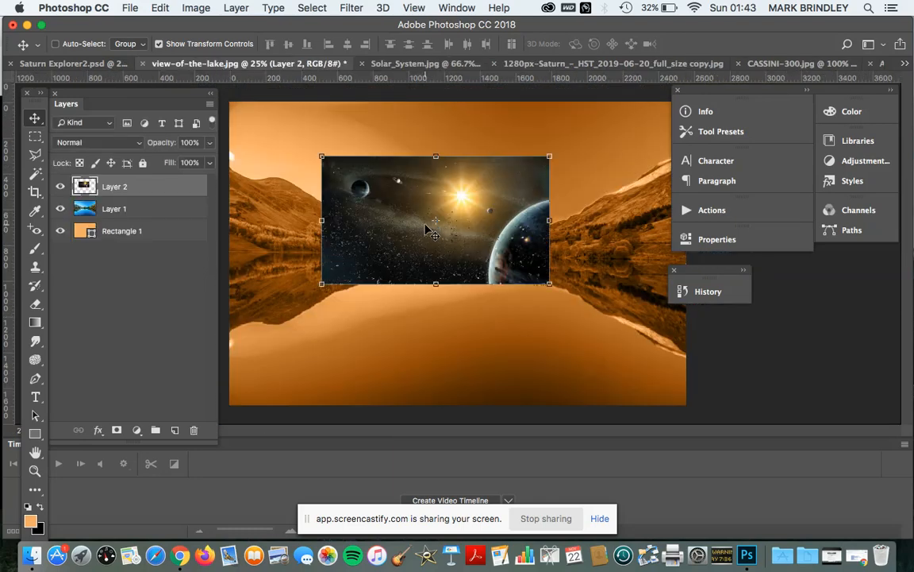
- Move the solar system image on Layer 2 to the canvas's upper-left corner and scale it to about 205% to span the canvas width
key("super+minus")
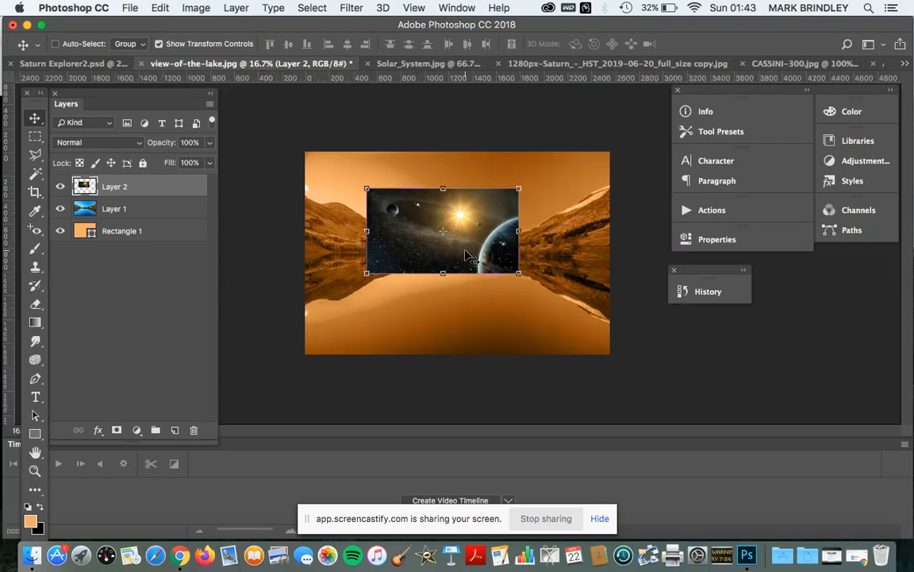
left_click_drag(479, 262, 426, 225)
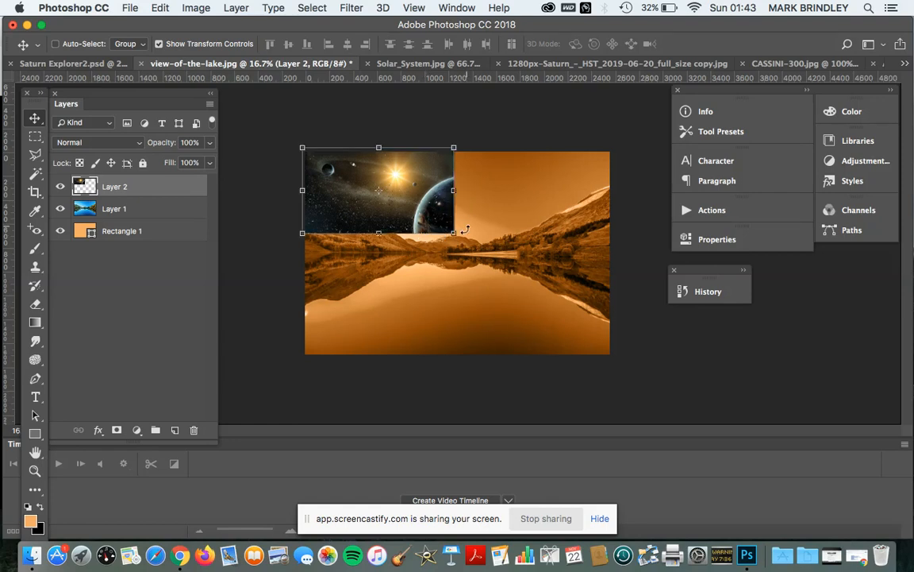
left_click_drag(452, 233, 604, 335)
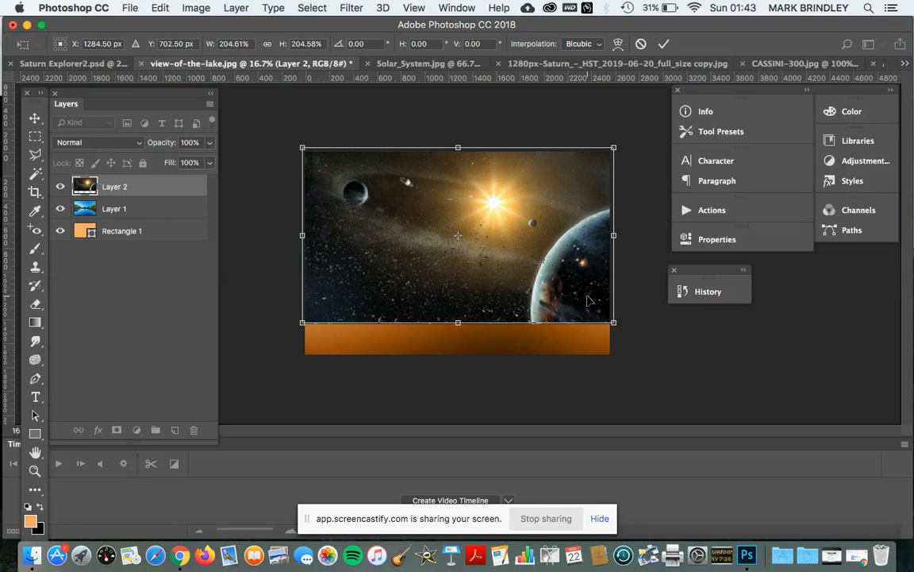
key("Return")
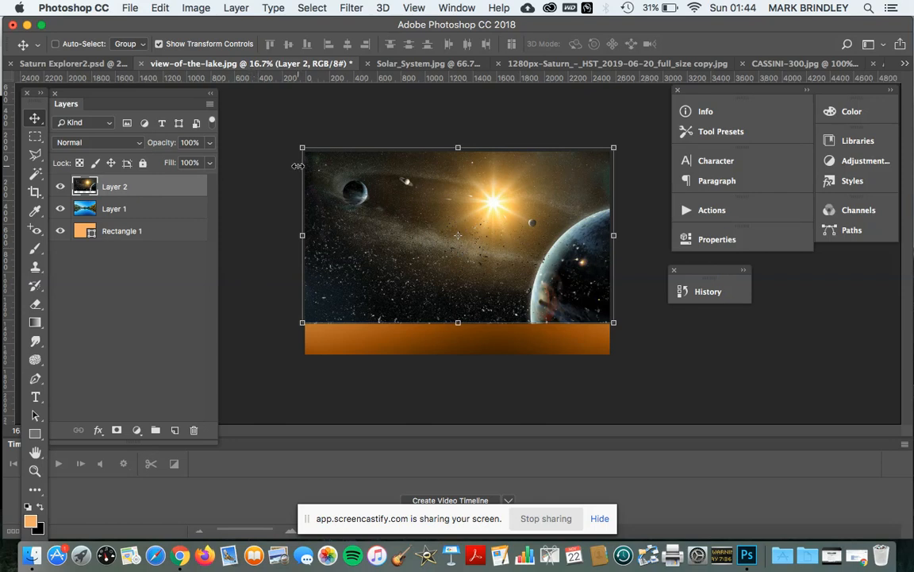
- Hide Layer 2 and Rectangle 1, leaving only the lake photo visible, and select Layer 1
left_click(61, 187)
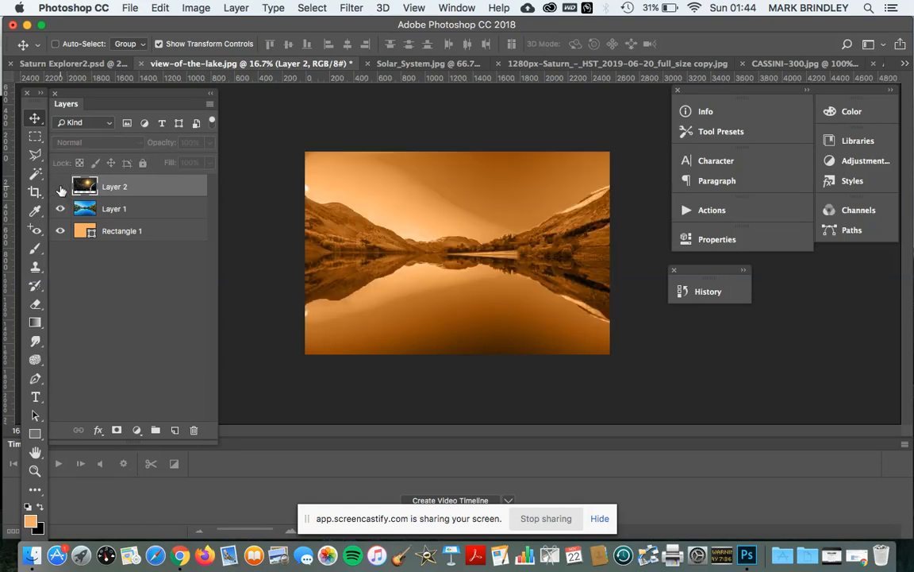
left_click(136, 210)
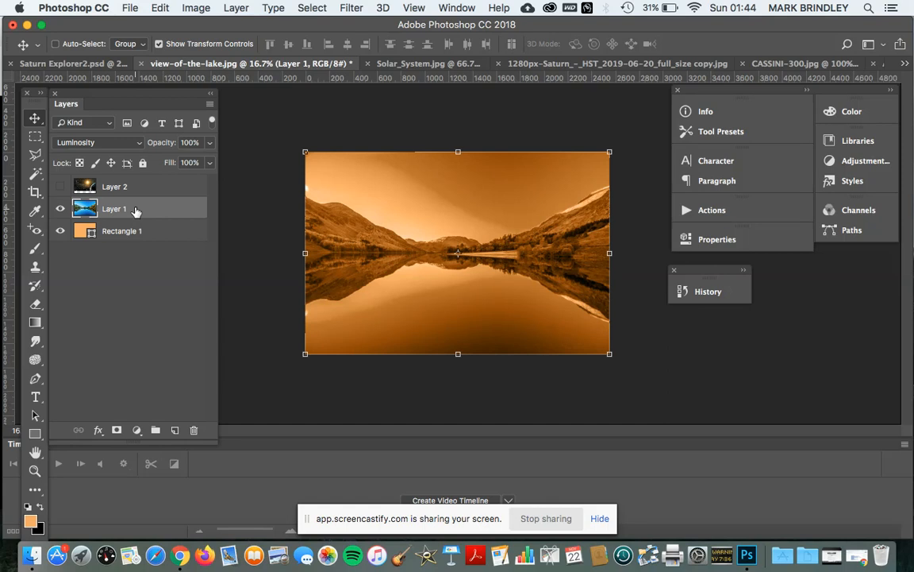
left_click(60, 231)
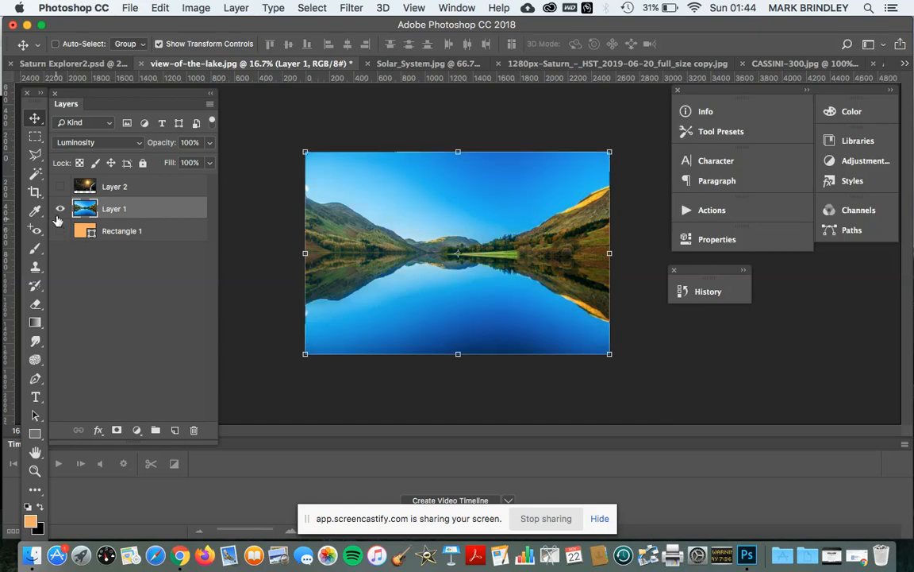
left_click(60, 186)
left_click(60, 231)
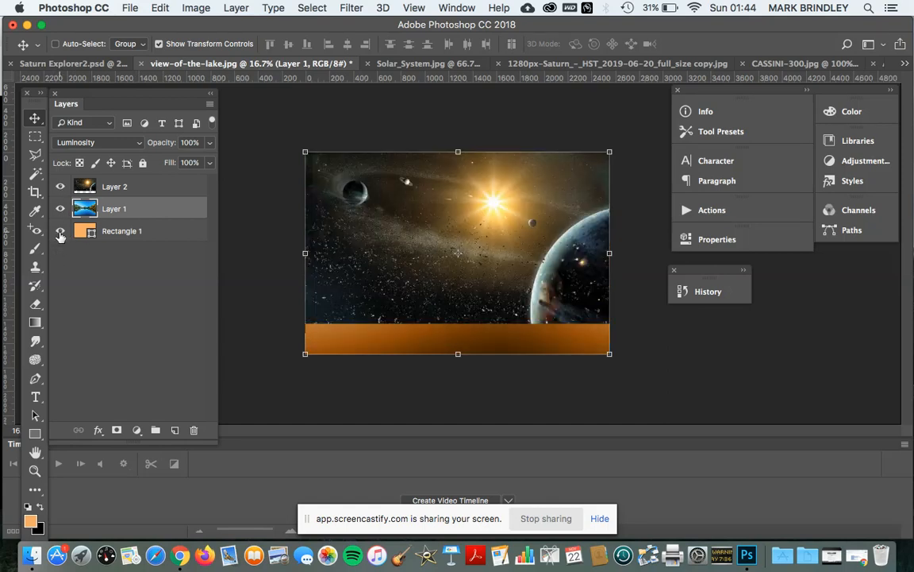
left_click(60, 186)
left_click(60, 231)
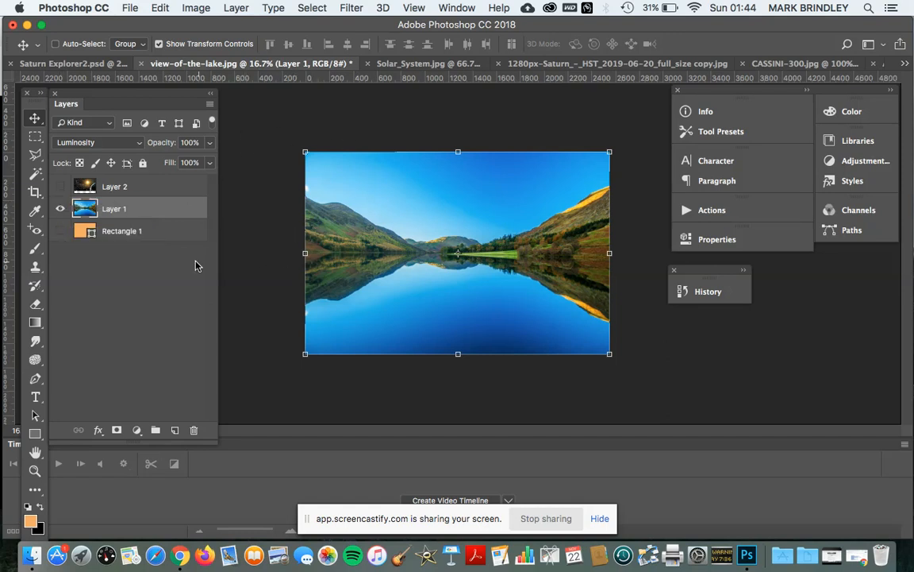
left_click(61, 186)
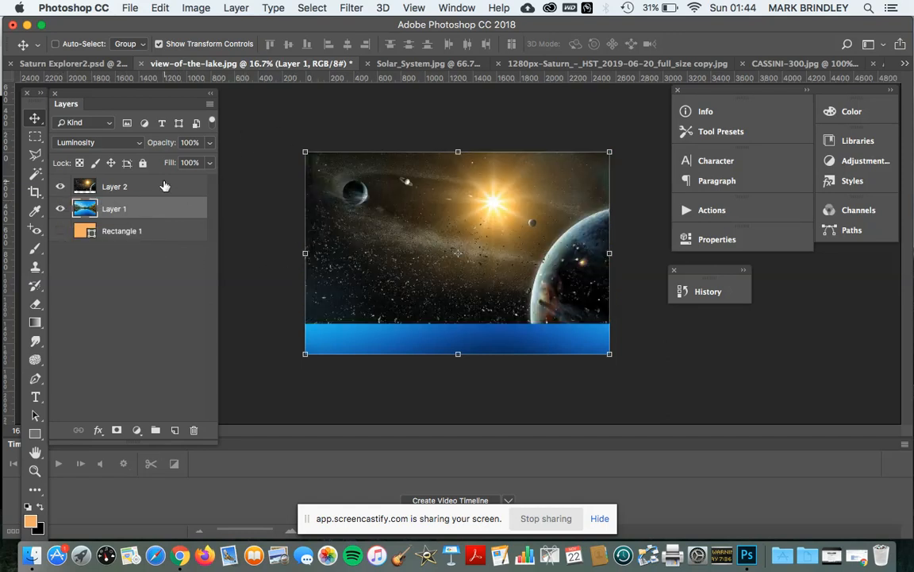
left_click(145, 187)
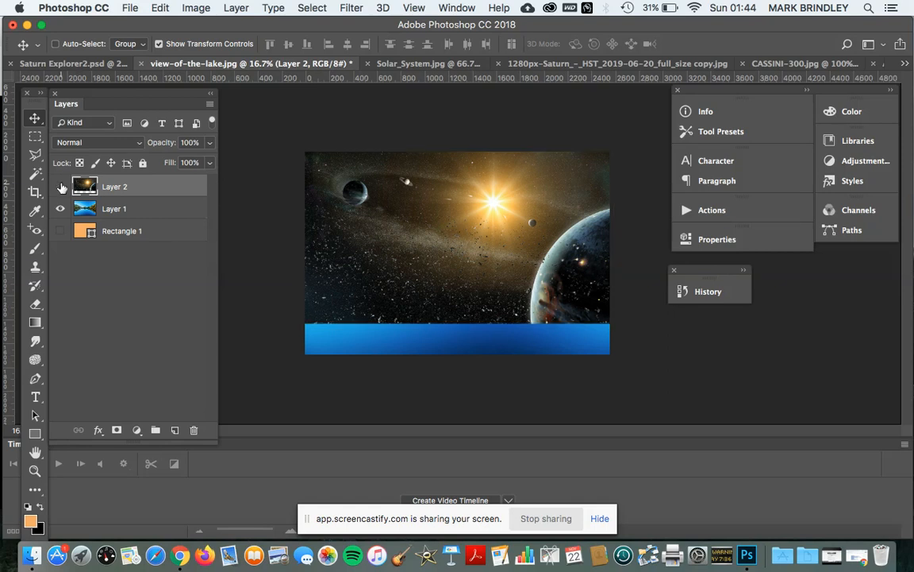
left_click(61, 186)
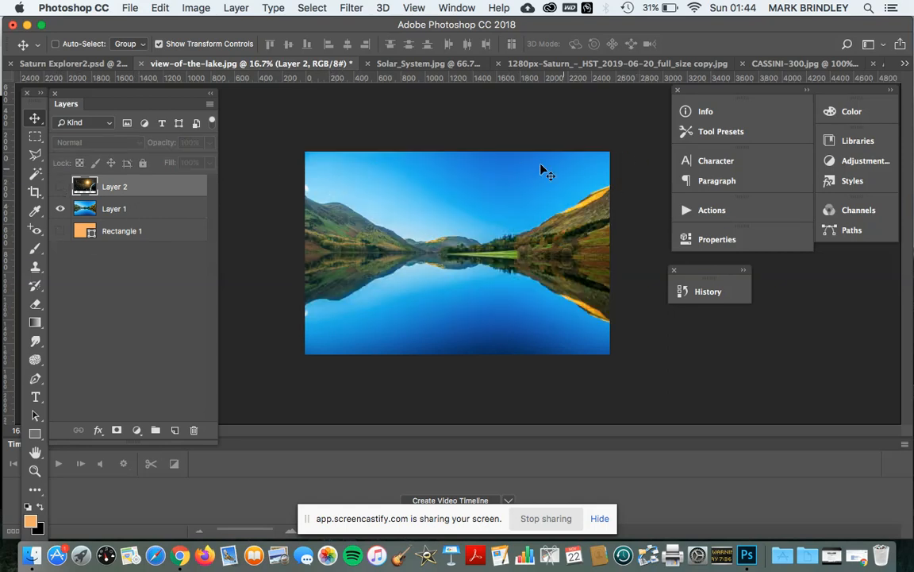
left_click(149, 208)
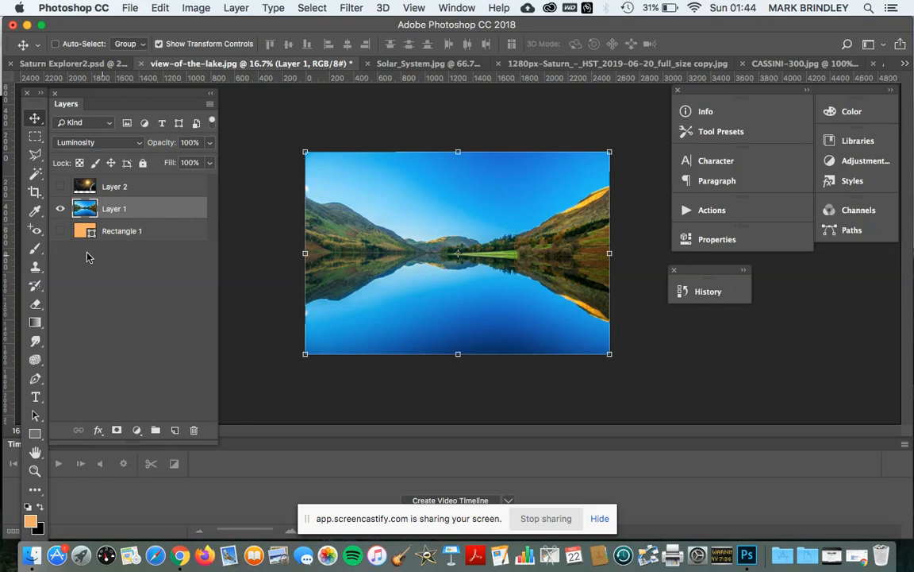
- Select the entire sky on Layer 1 with the Magic Wand at tolerance 100, delete it and clear the selection
left_click(35, 175)
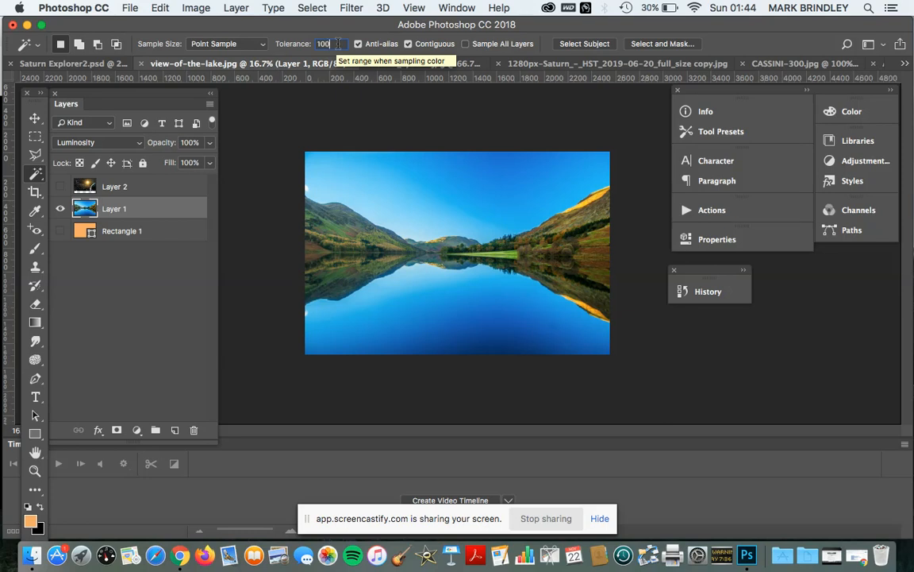
left_click(443, 190)
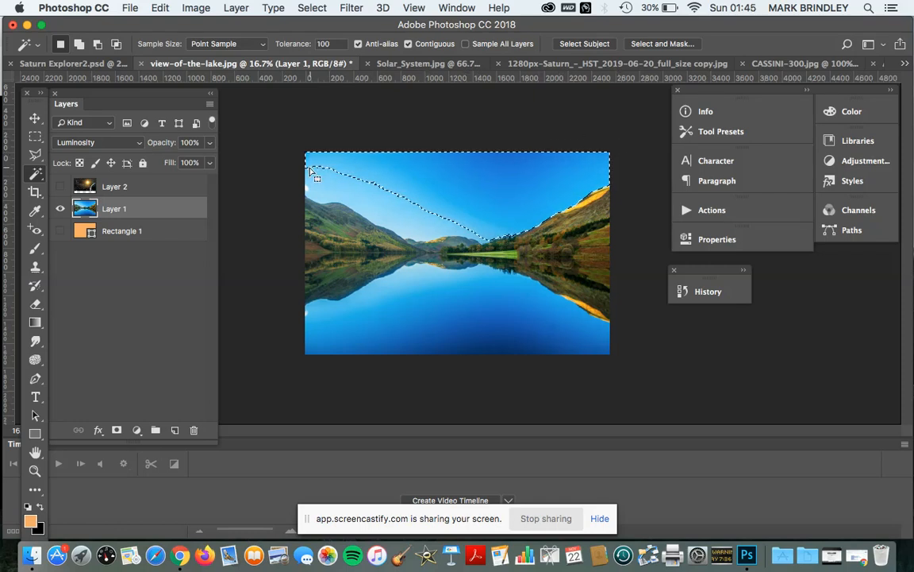
key("shift")
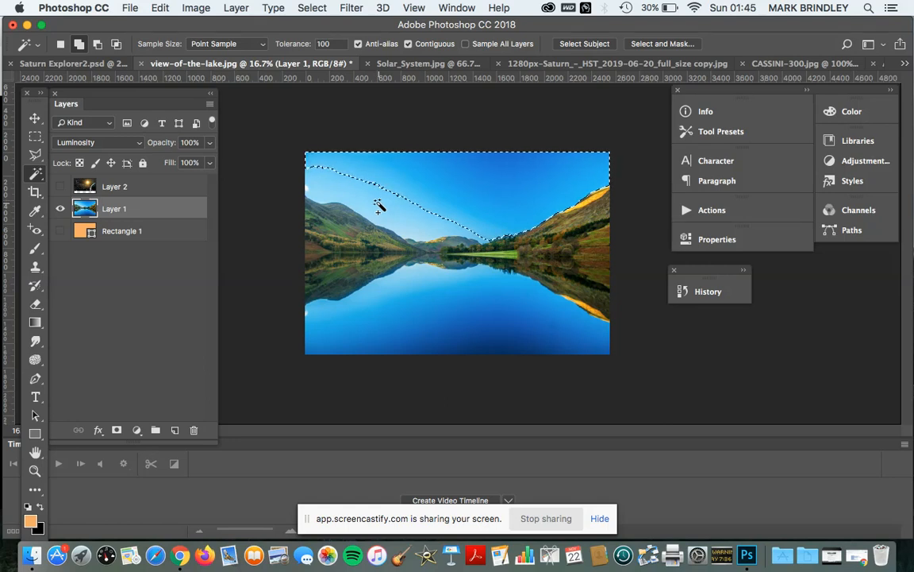
left_click(378, 205, "shift")
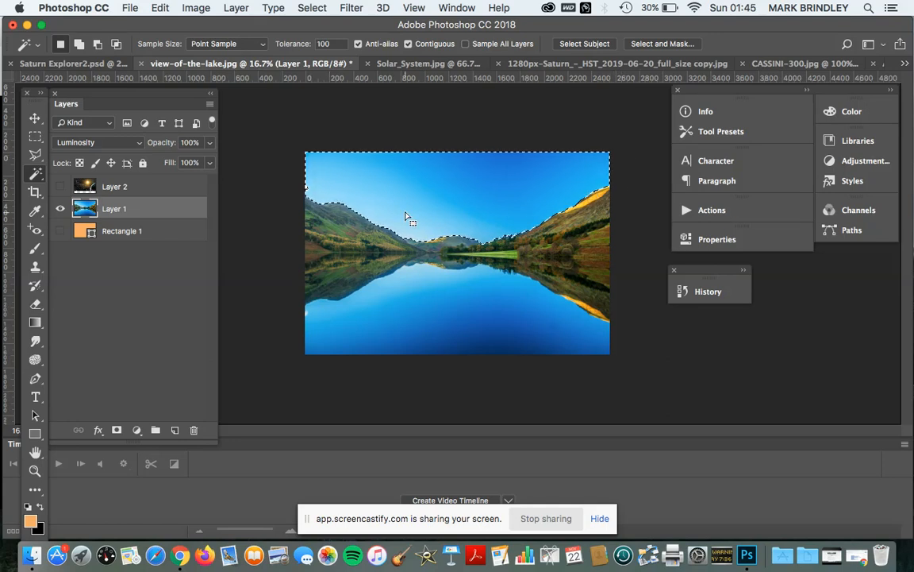
key("Delete")
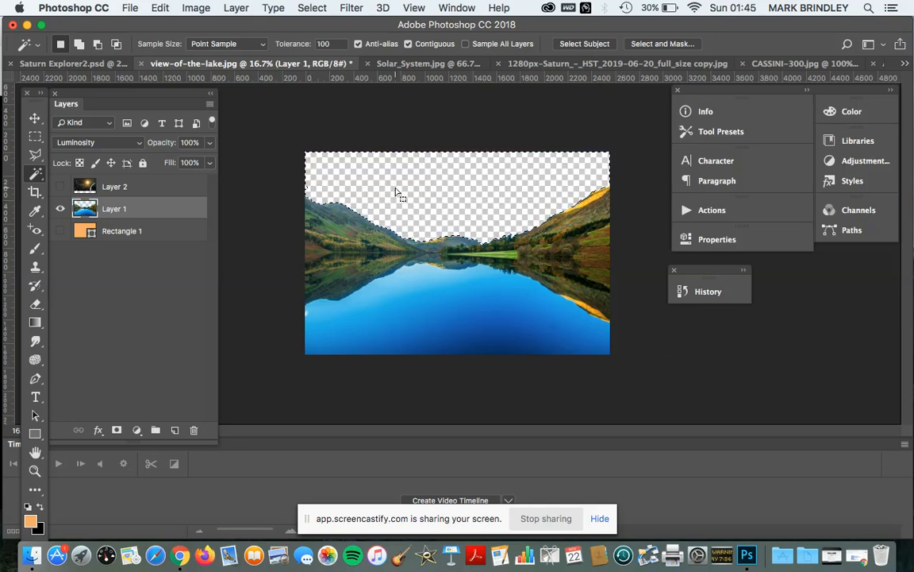
left_click(312, 8)
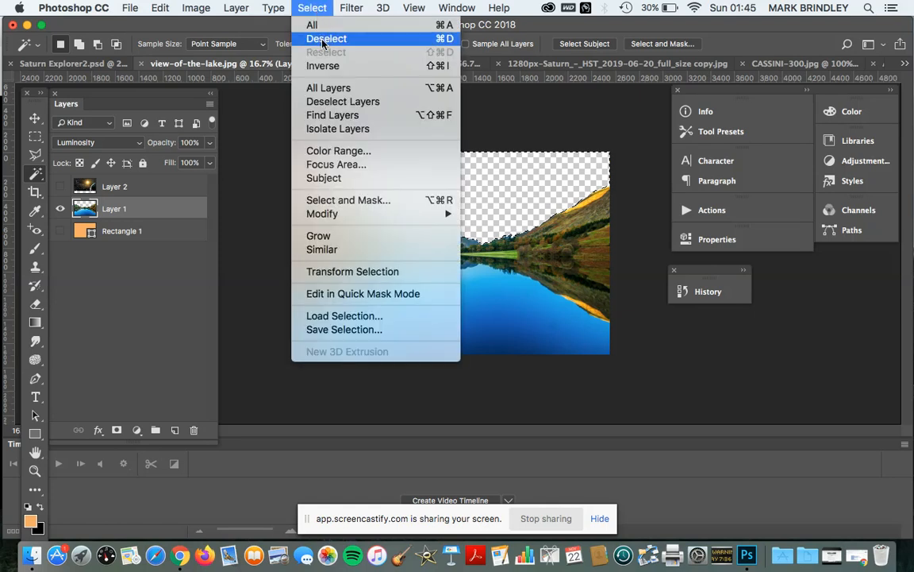
left_click(324, 39)
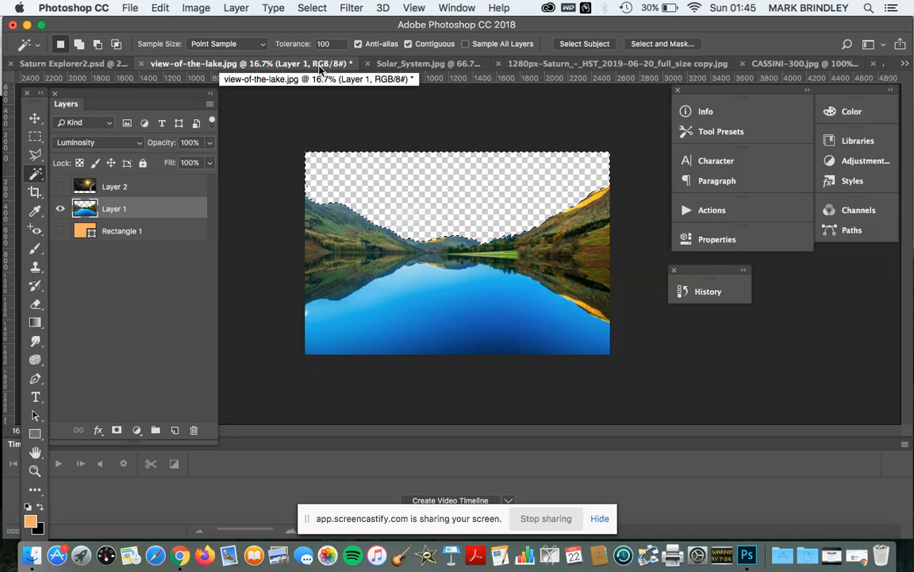
left_click(308, 9)
left_click(320, 40)
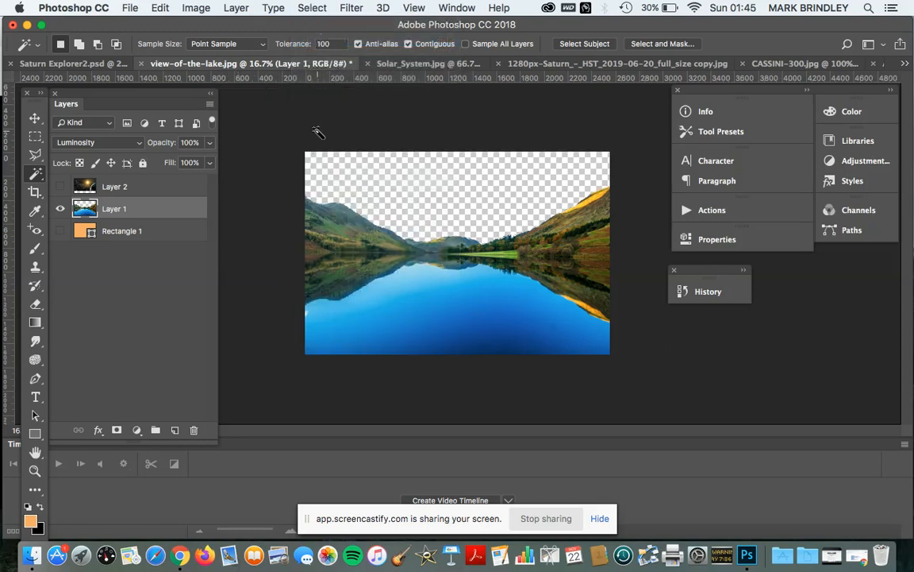
- Show Layer 2 again and move it below Layer 1 in the layer stack
left_click(35, 118)
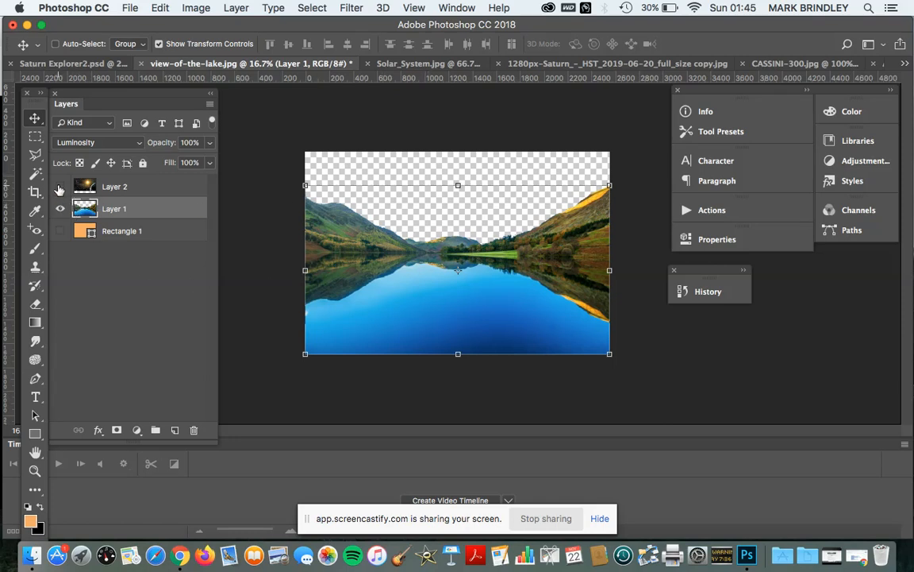
left_click(60, 187)
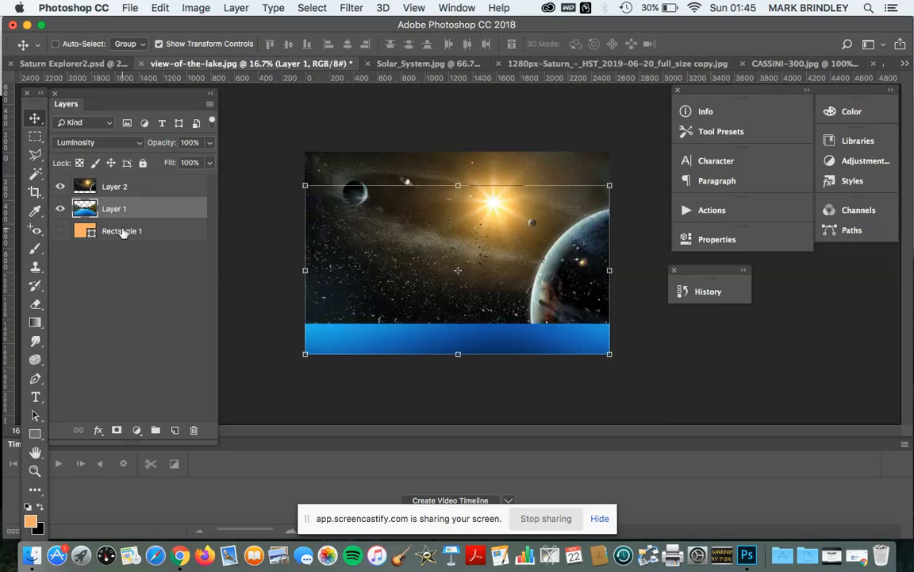
left_click(144, 188)
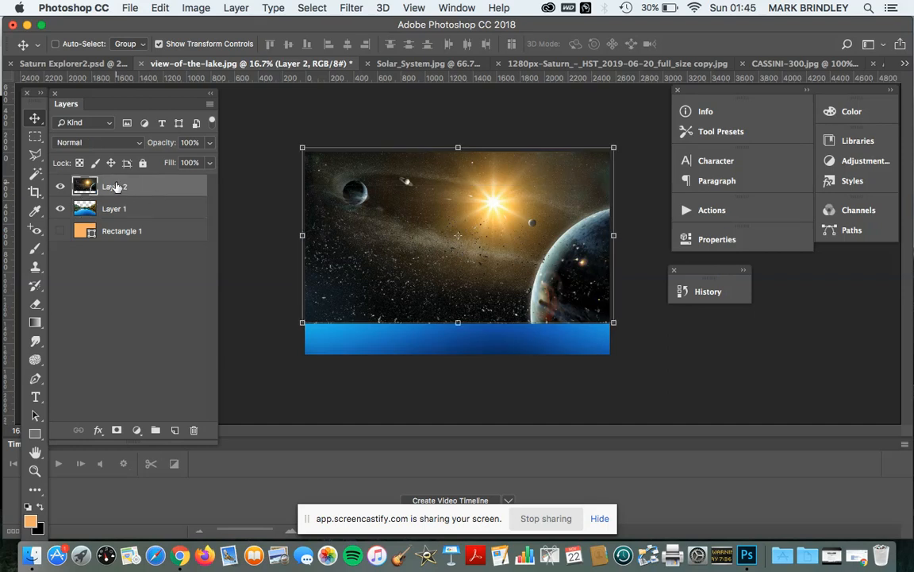
left_click_drag(113, 189, 111, 216)
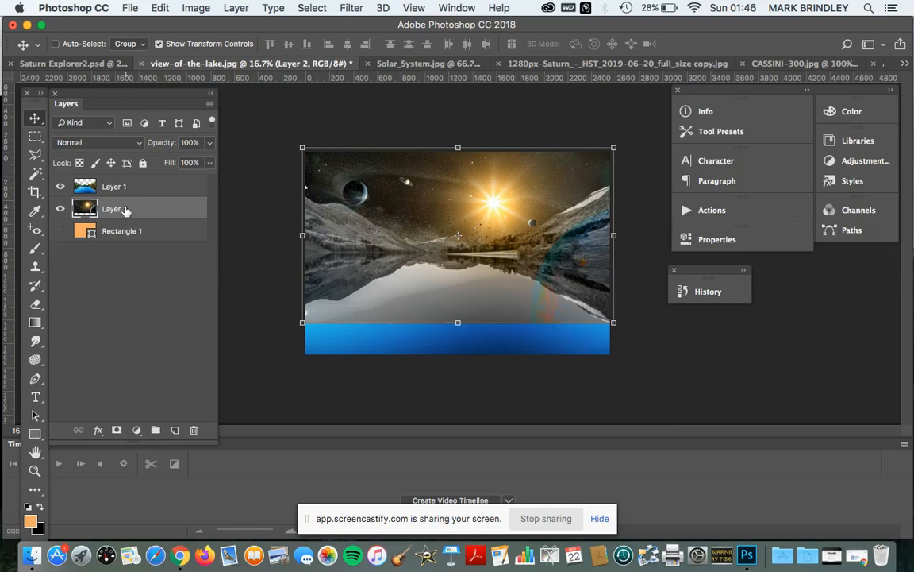
- With Layer 2 hidden, select the transparent sky area of Layer 1 with the Magic Wand, and show Layer 2 again
left_click(61, 209)
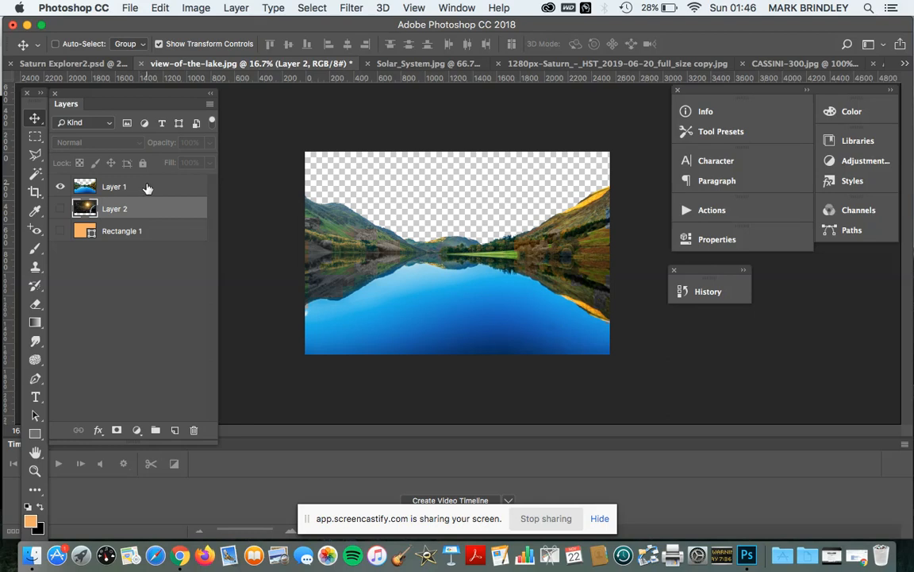
left_click(146, 188)
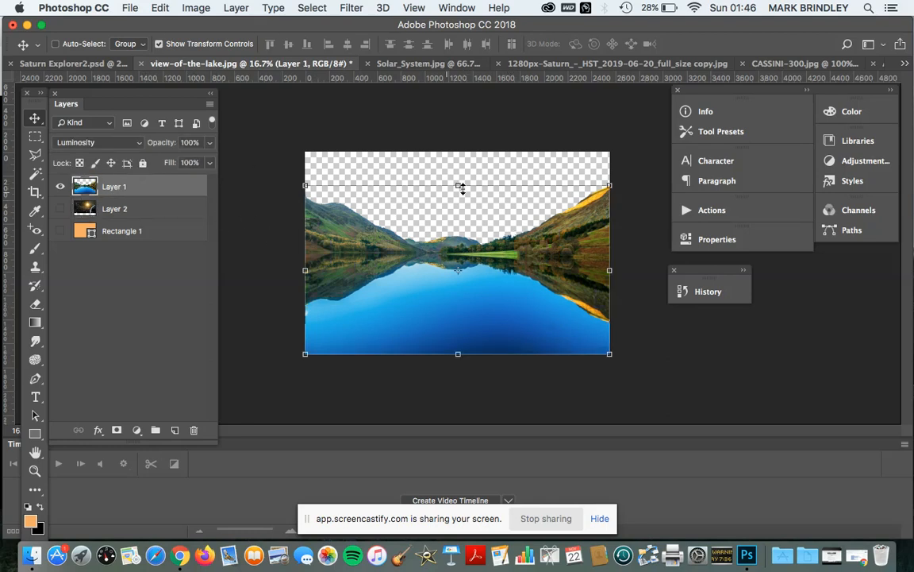
left_click(35, 173)
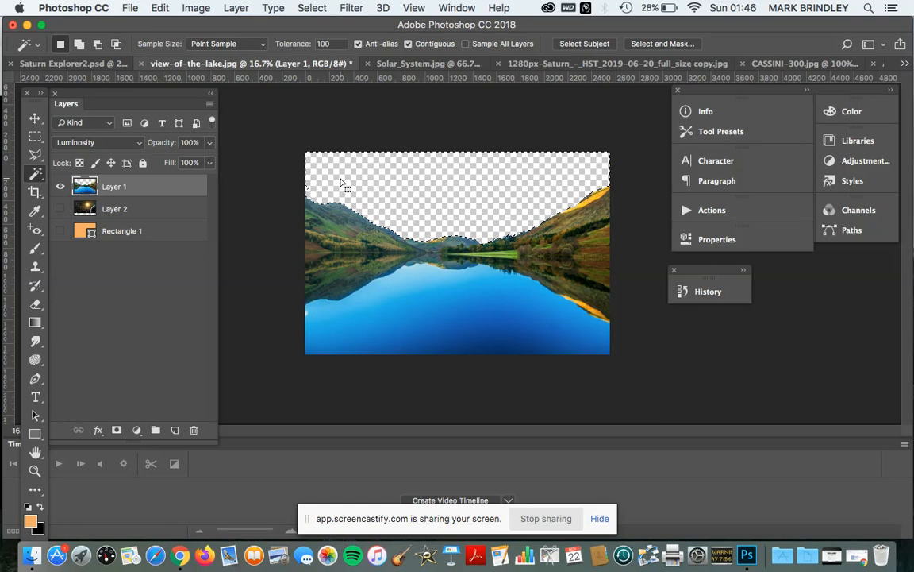
left_click(61, 208)
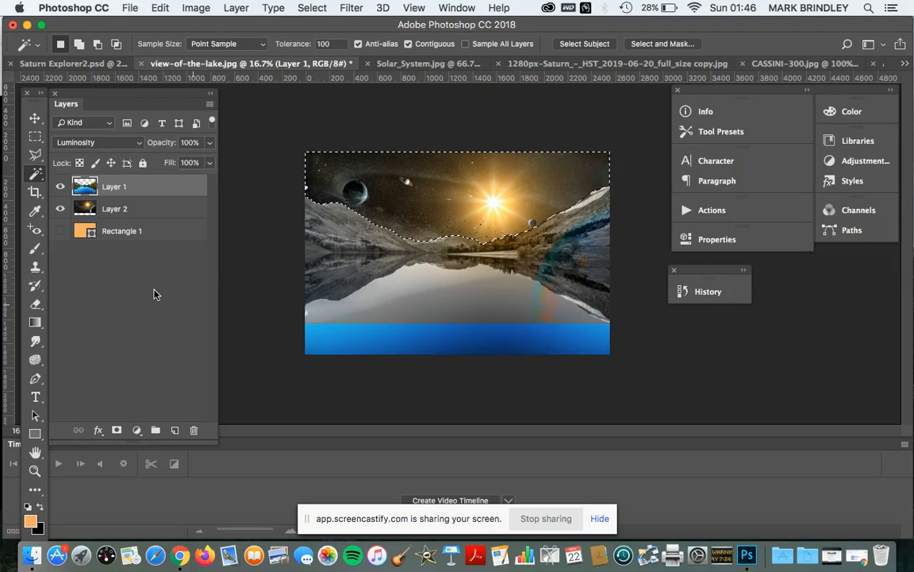
- Toggle the visibility of Layer 1 and Layer 2 to compare each against the sky selection, leaving both shown
left_click(319, 10)
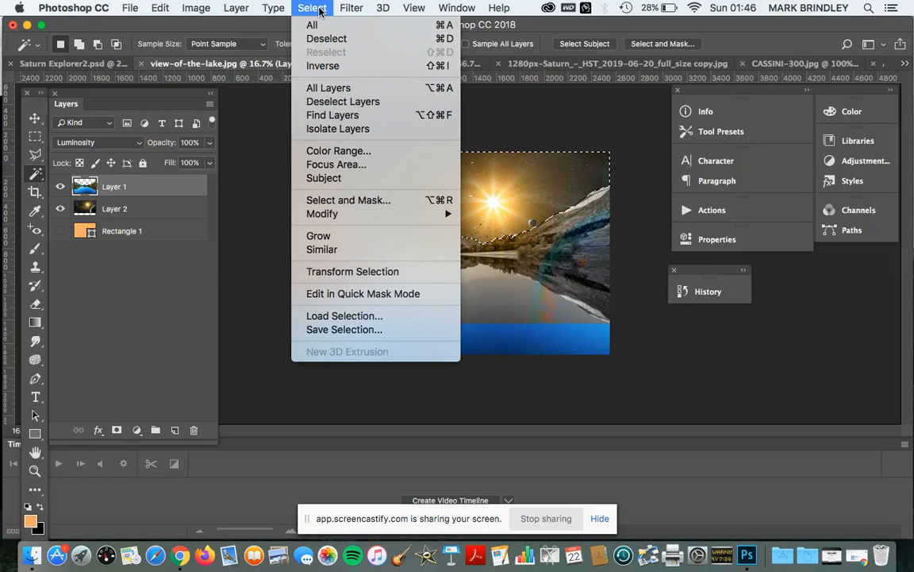
left_click(325, 66)
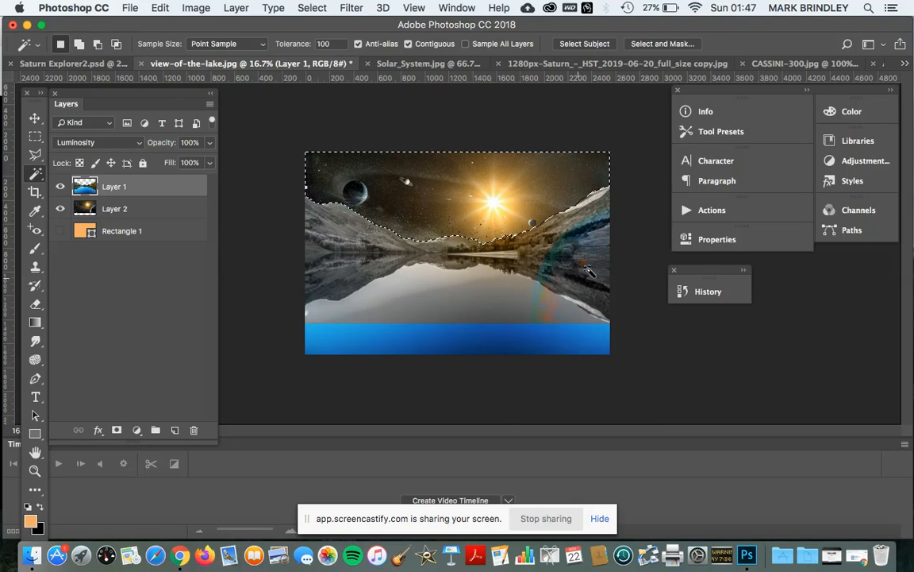
left_click(59, 186)
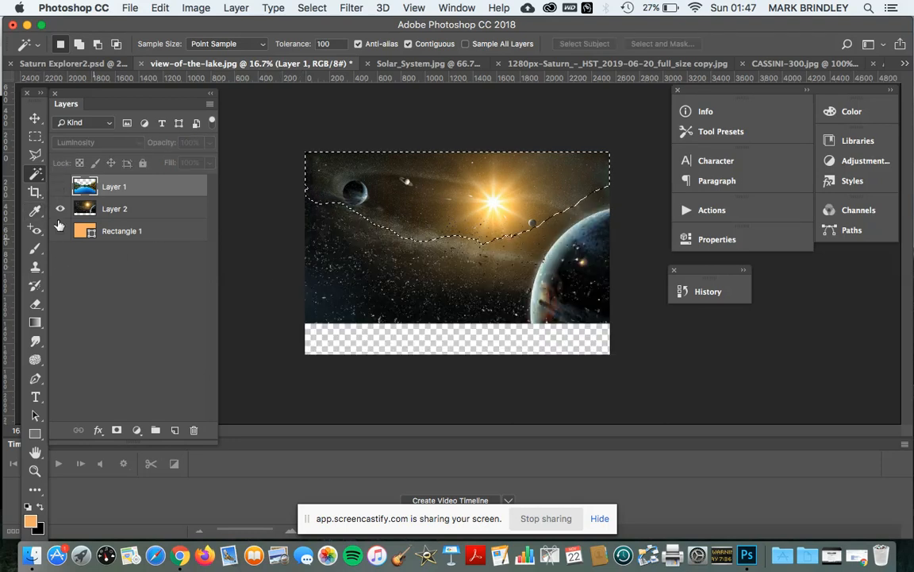
left_click(60, 186)
left_click(61, 207)
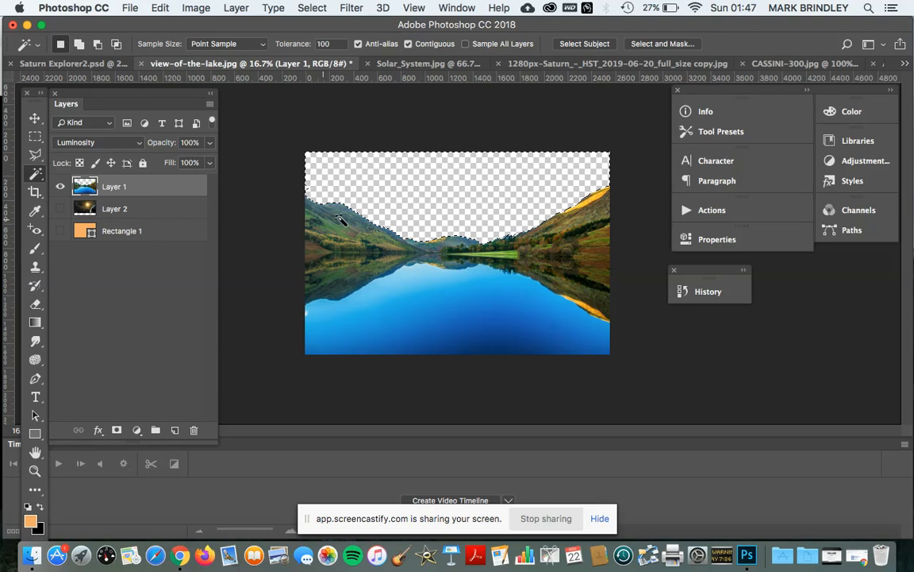
left_click(59, 208)
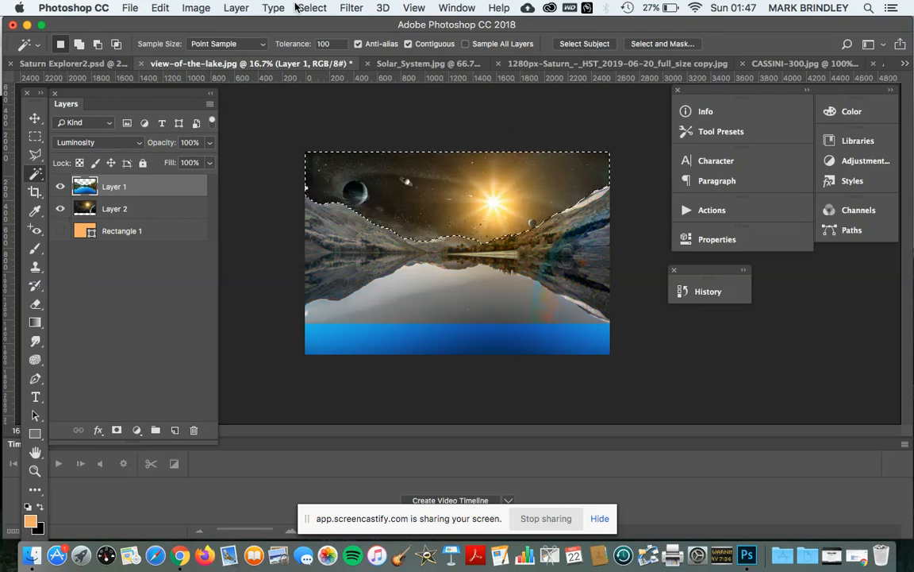
- Invert the sky selection and delete the selected landscape area from Layer 2, checking the cut with Layer 1 hidden briefly
left_click(312, 8)
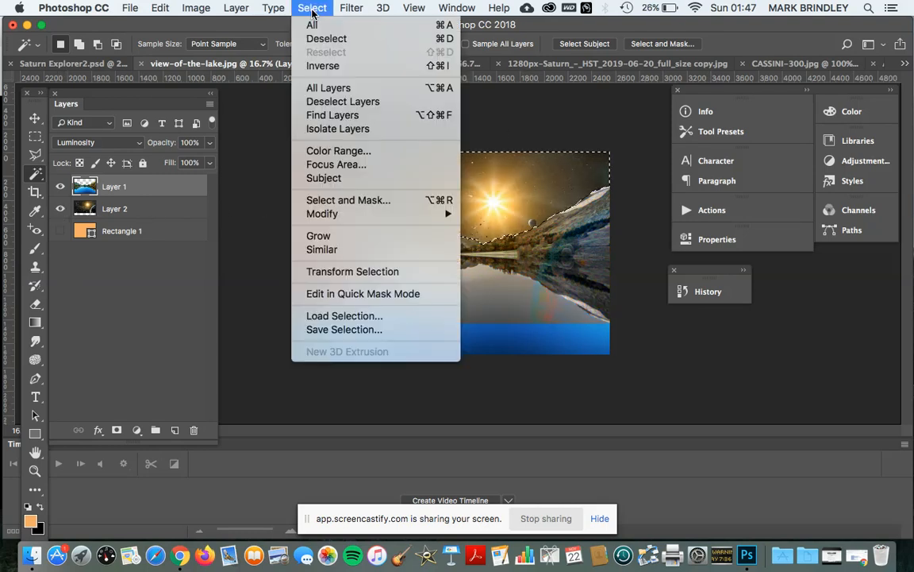
left_click(323, 66)
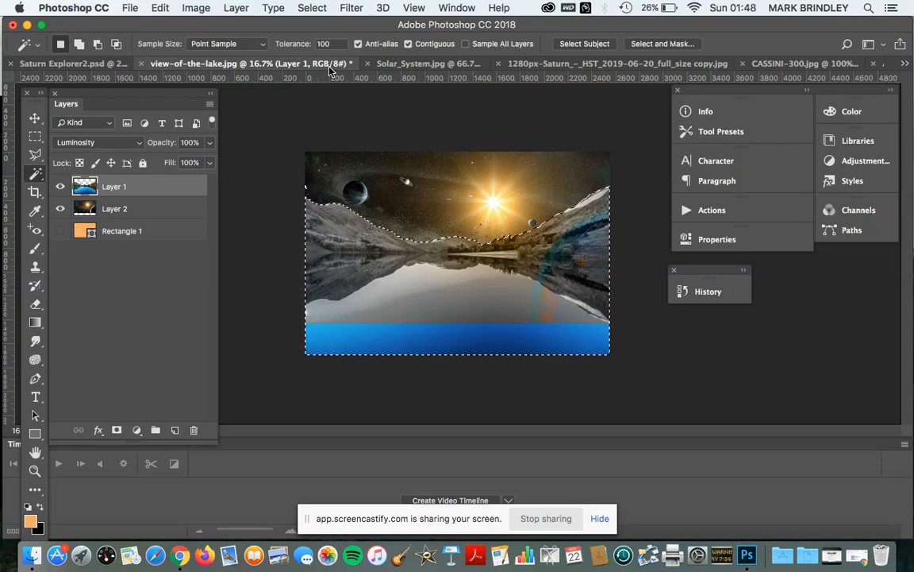
left_click(127, 210)
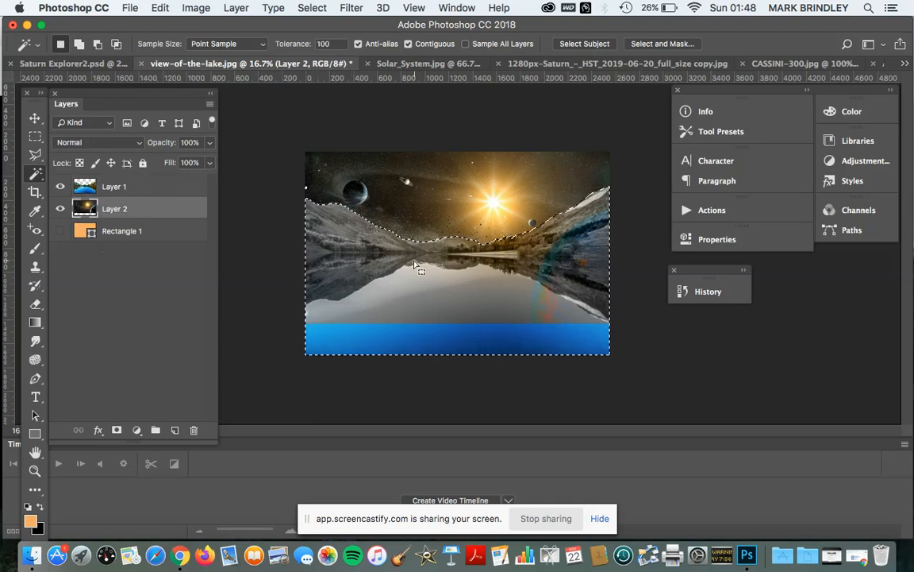
key("Delete")
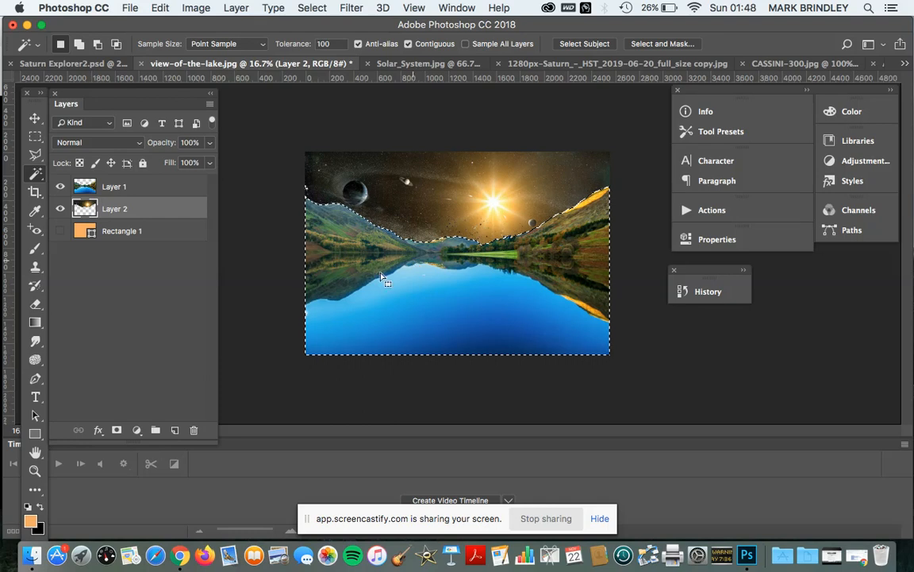
left_click(59, 186)
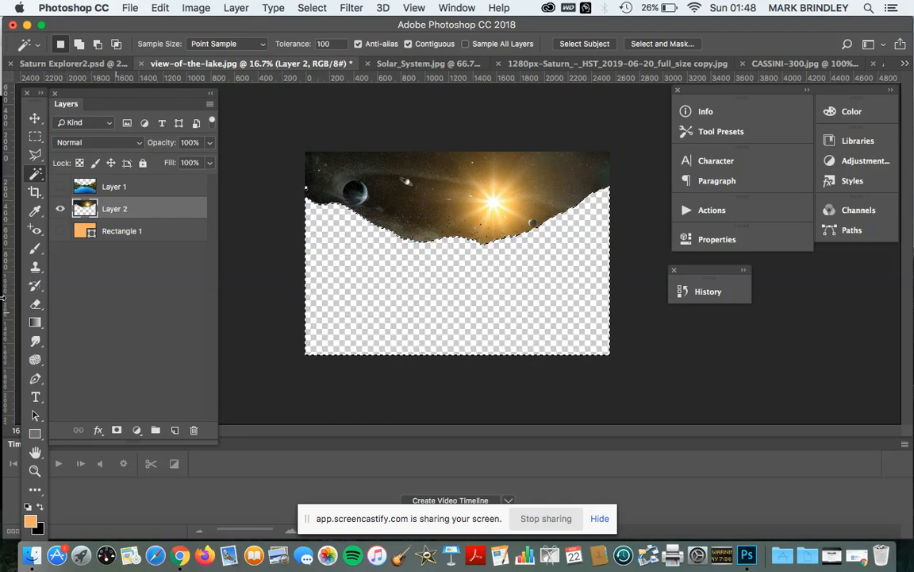
left_click(59, 187)
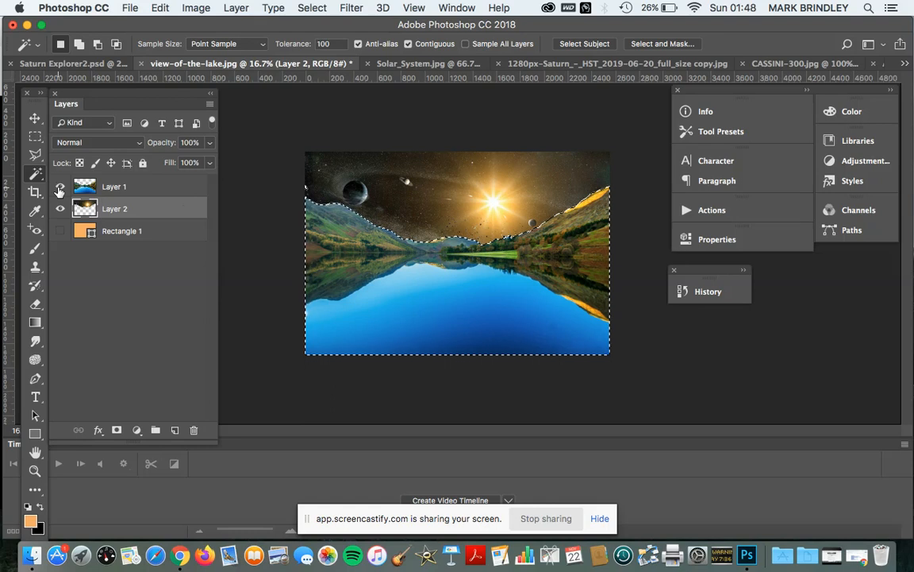
- Clear the selection and show the orange Rectangle 1 layer again
left_click(312, 7)
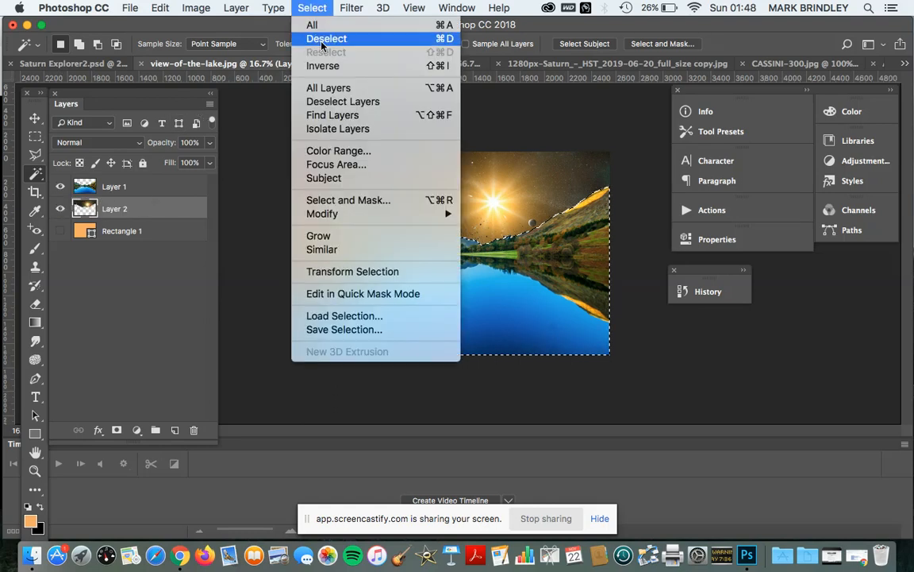
left_click(320, 36)
left_click(34, 118)
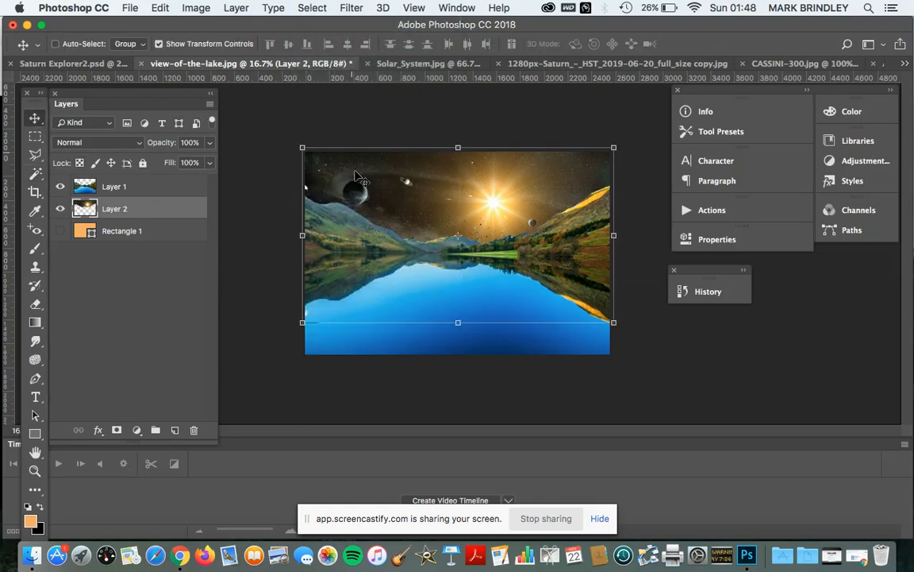
left_click(60, 231)
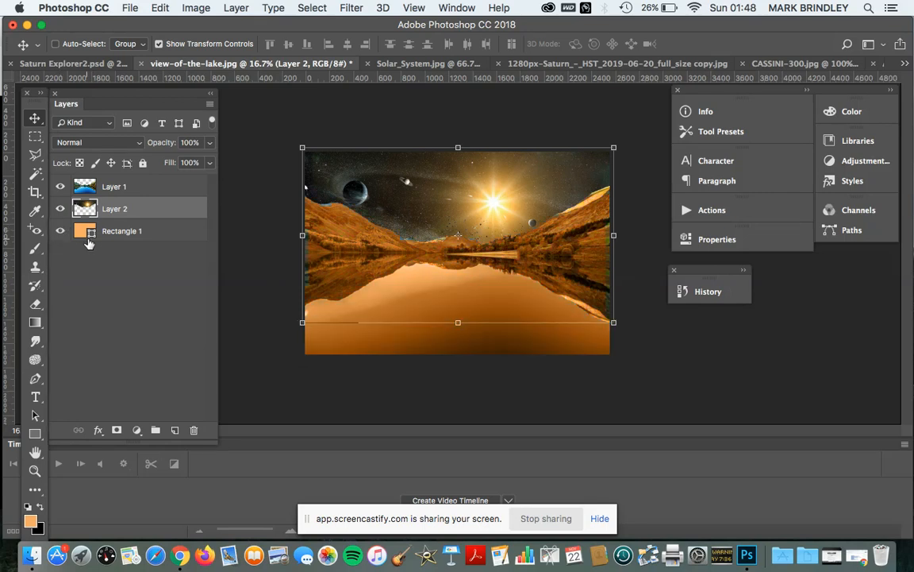
- Set the blend mode of Layer 2, the solar system sky, to Overlay
left_click(147, 231)
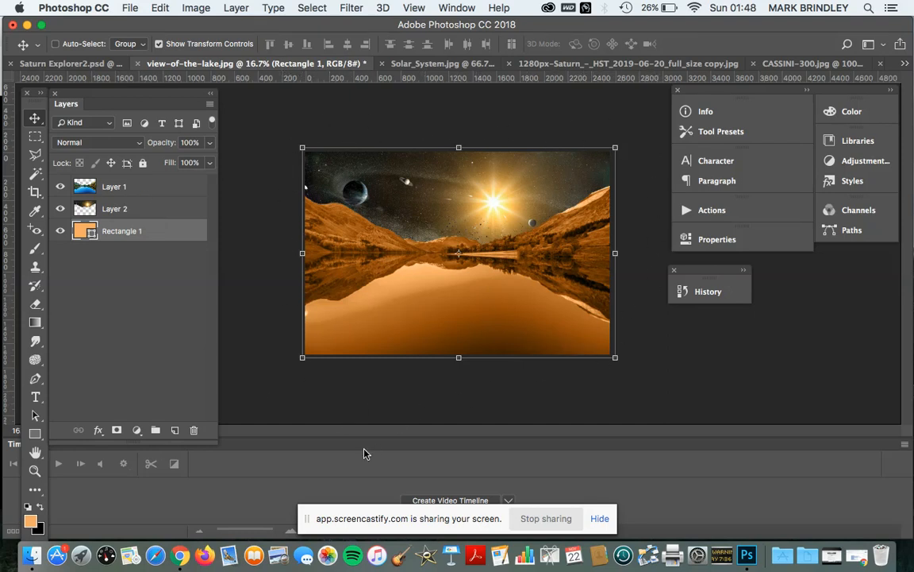
left_click(148, 211)
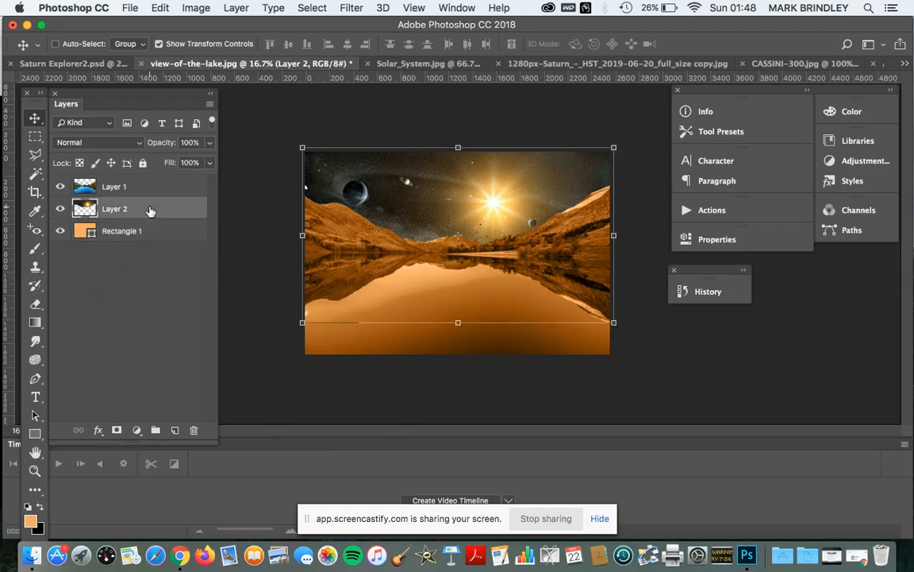
left_click(118, 144)
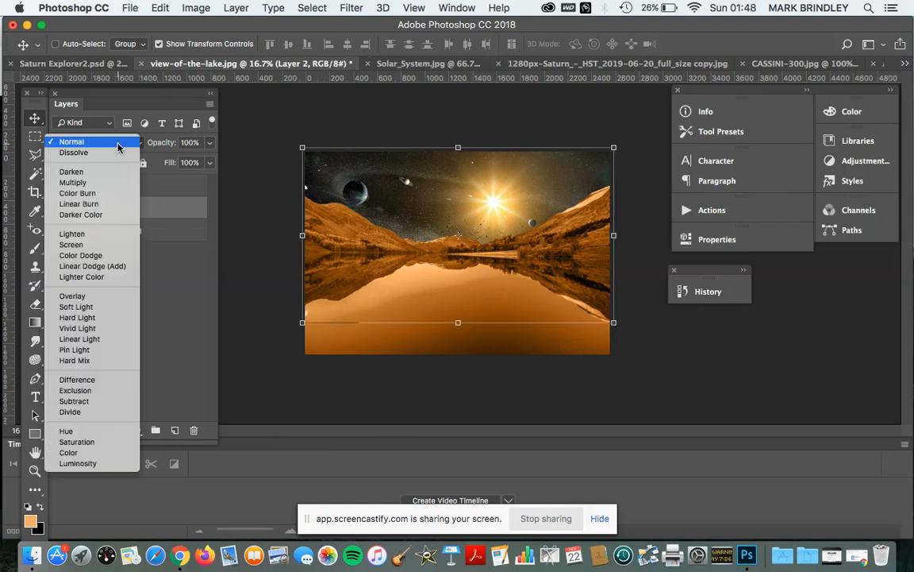
left_click(83, 298)
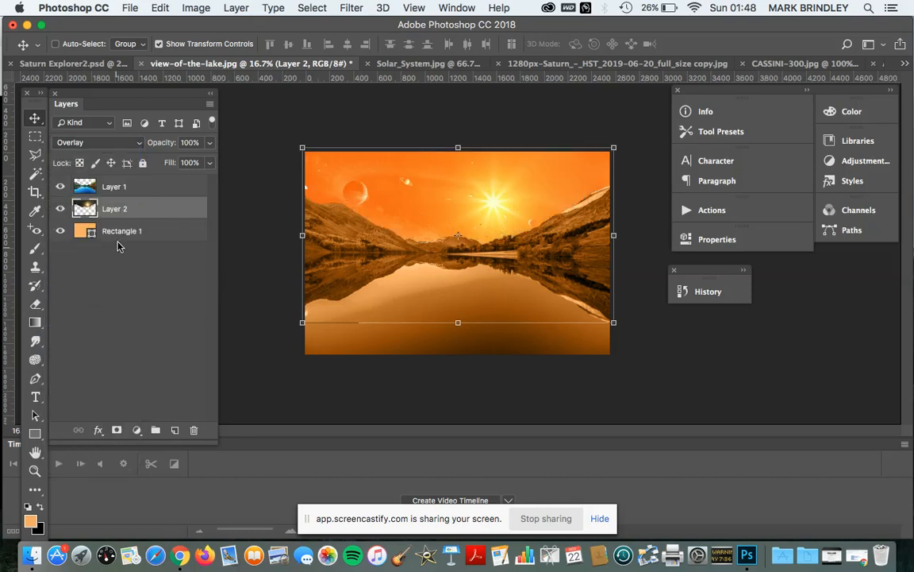
- Copy the cut-out Saturn from the 1280px-Saturn image into view-of-the-lake.jpg, directly above Rectangle 1 and centred in the sky
left_click(147, 187)
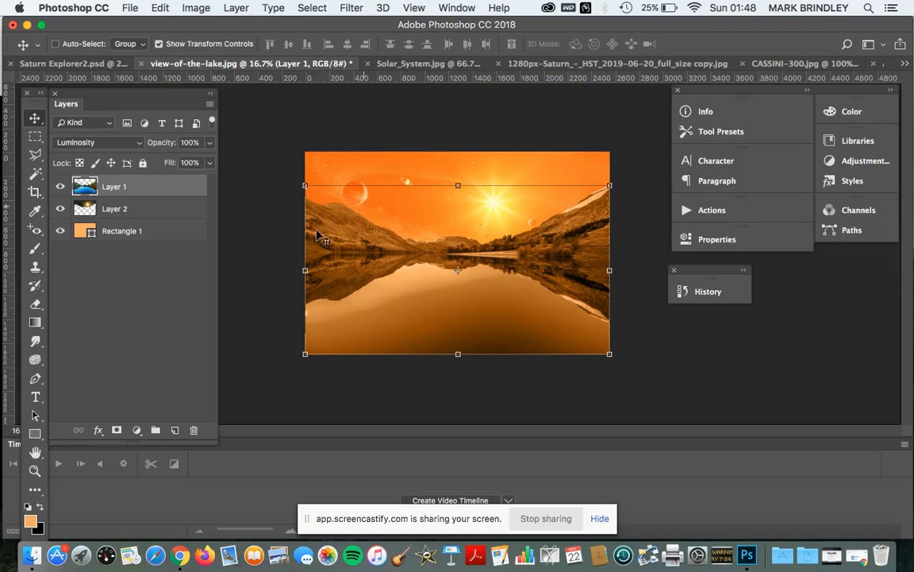
left_click(153, 232)
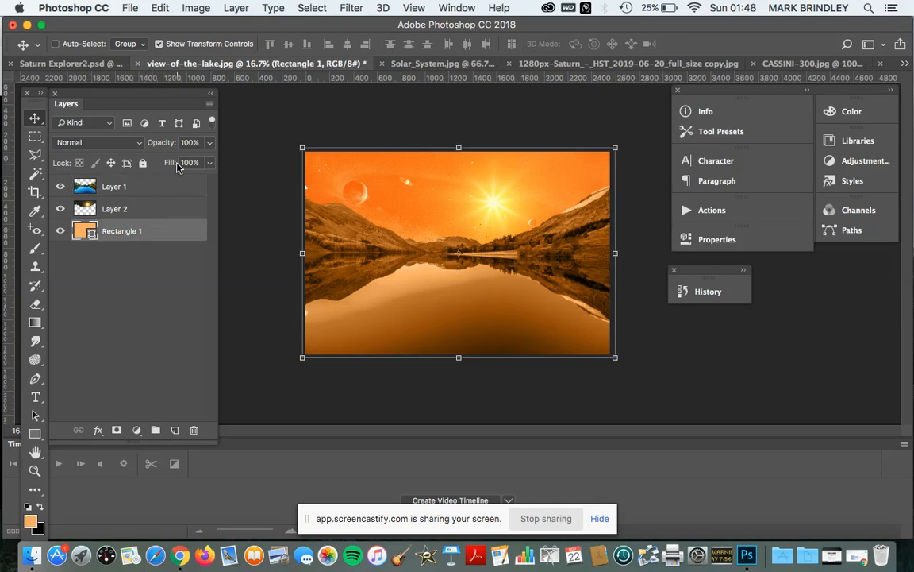
left_click(137, 10)
left_click(143, 37)
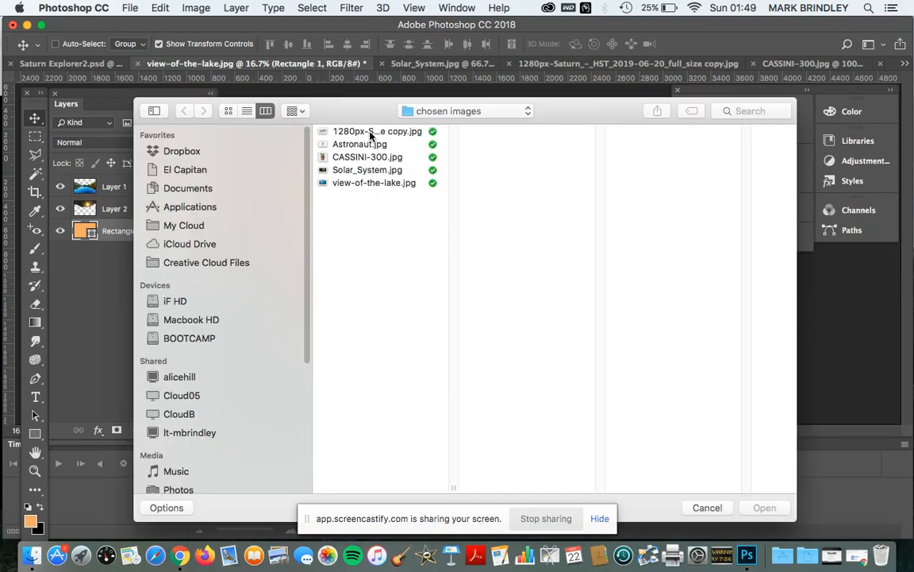
double_click(370, 132)
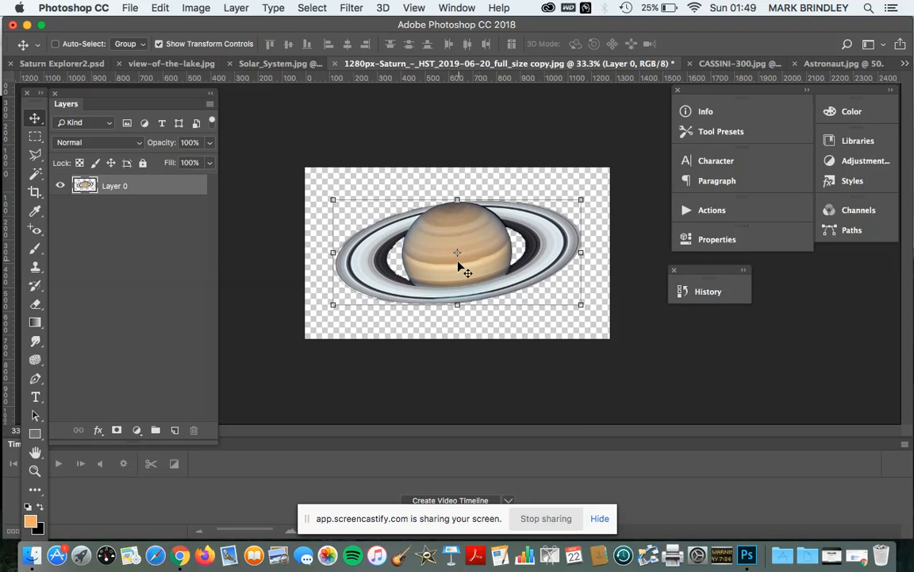
left_click_drag(485, 259, 170, 68)
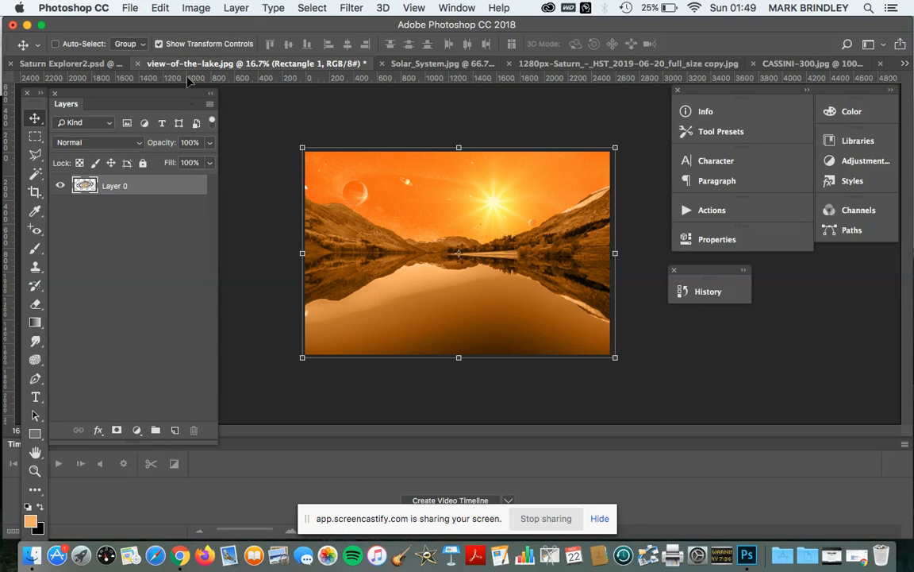
left_click_drag(450, 222, 450, 222)
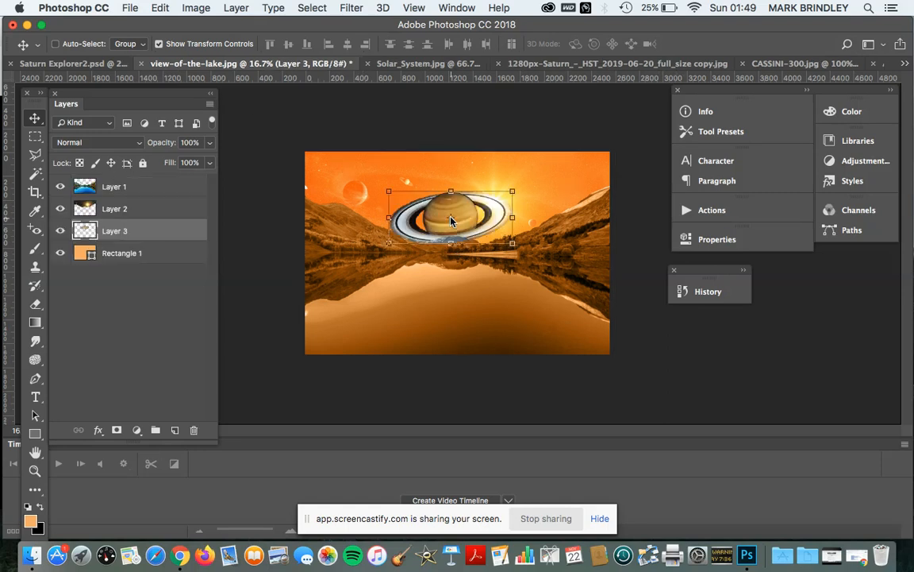
- Scale Saturn down to about 74% and rotate it about -28.7 degrees, then apply the transformation
left_click_drag(514, 255, 480, 229)
left_click_drag(402, 291, 422, 266)
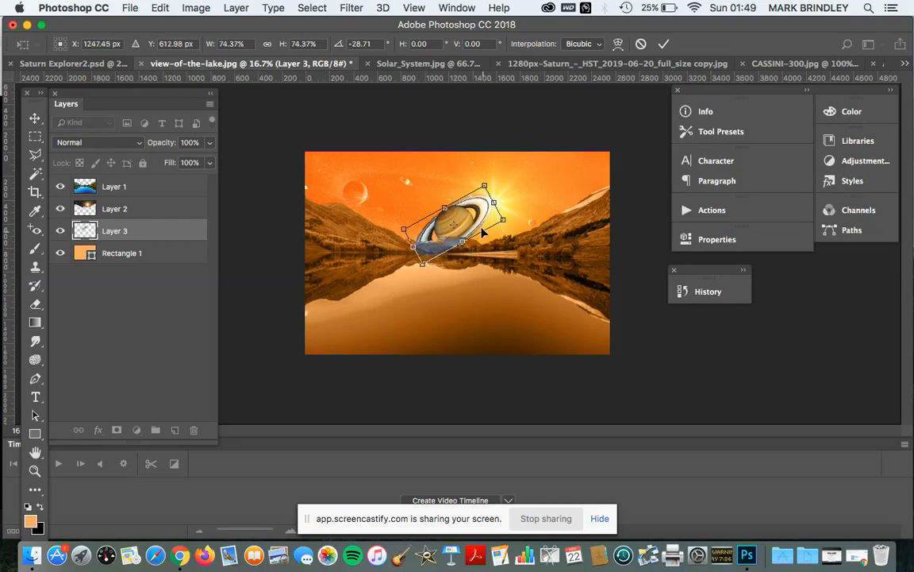
key("Return")
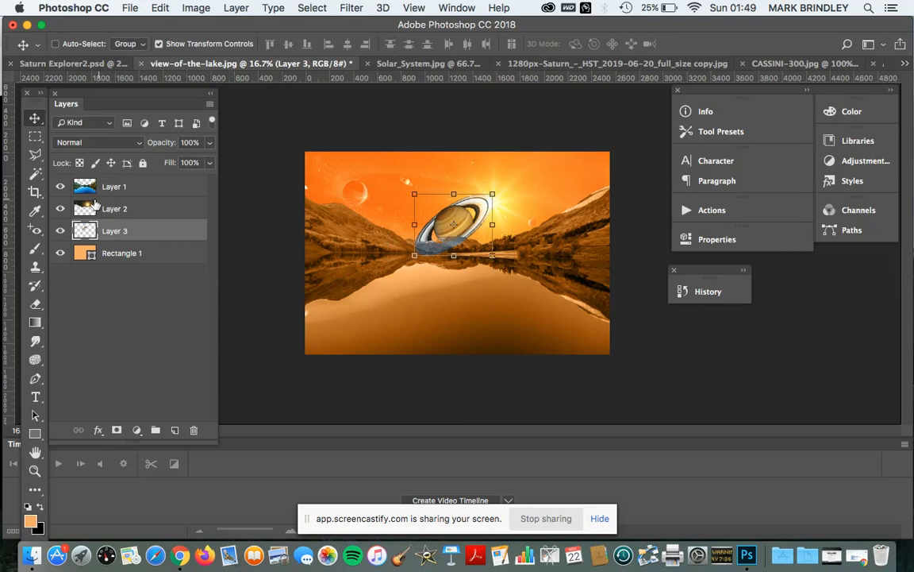
- Set Saturn's Layer 3 to the Overlay blend mode and move it above Layer 2 in the layer stack
left_click(103, 142)
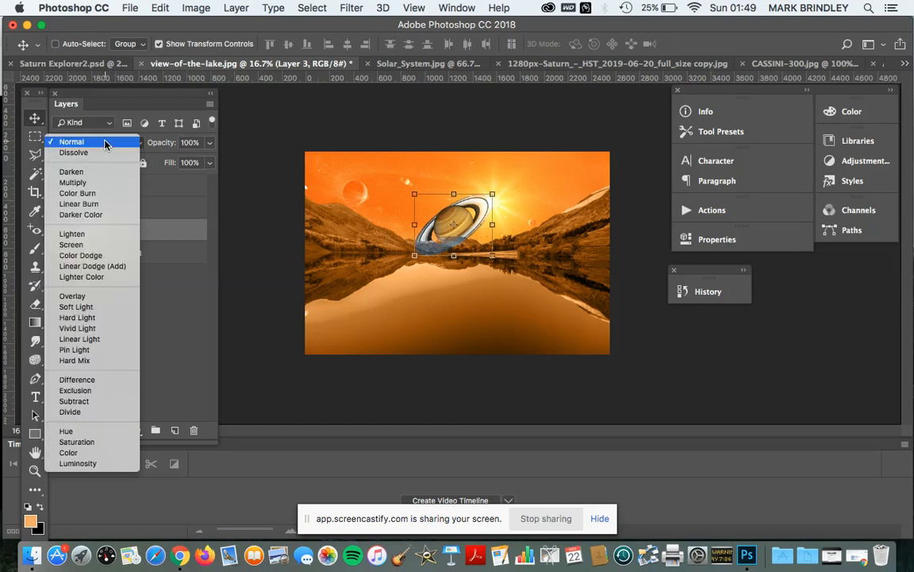
left_click(97, 297)
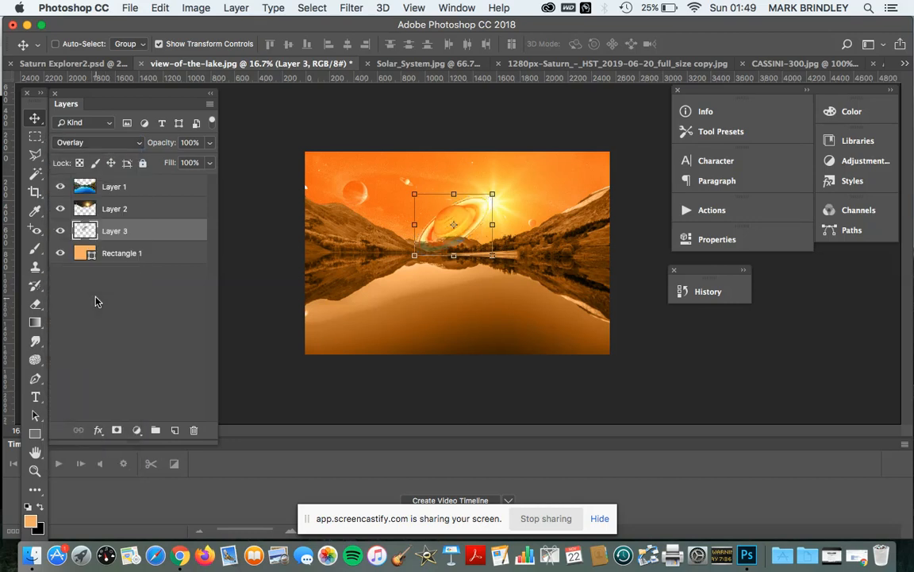
left_click_drag(150, 232, 136, 196)
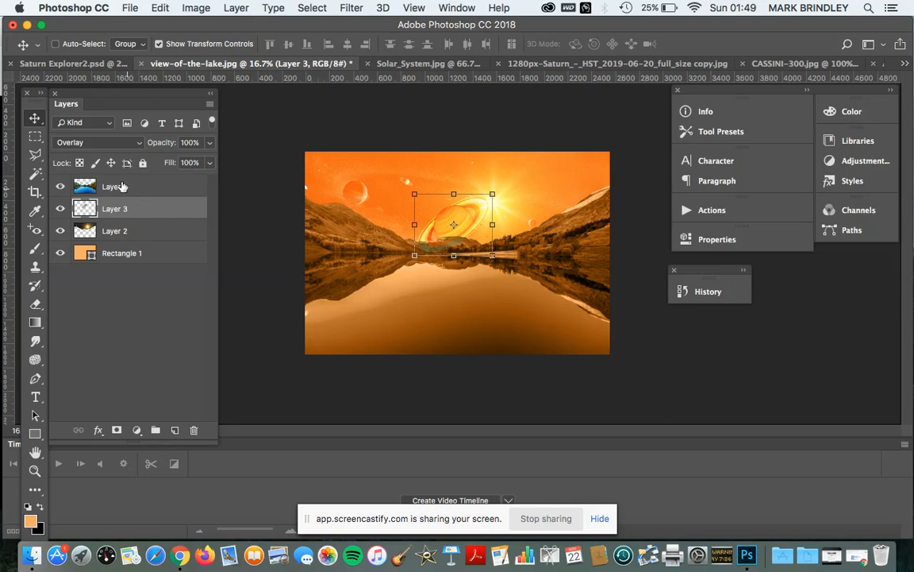
left_click(125, 10)
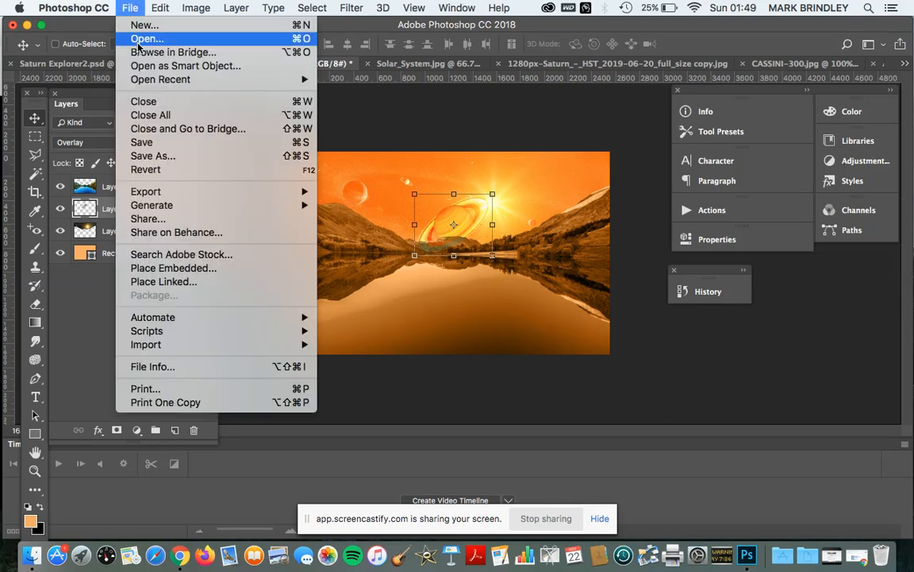
left_click(138, 40)
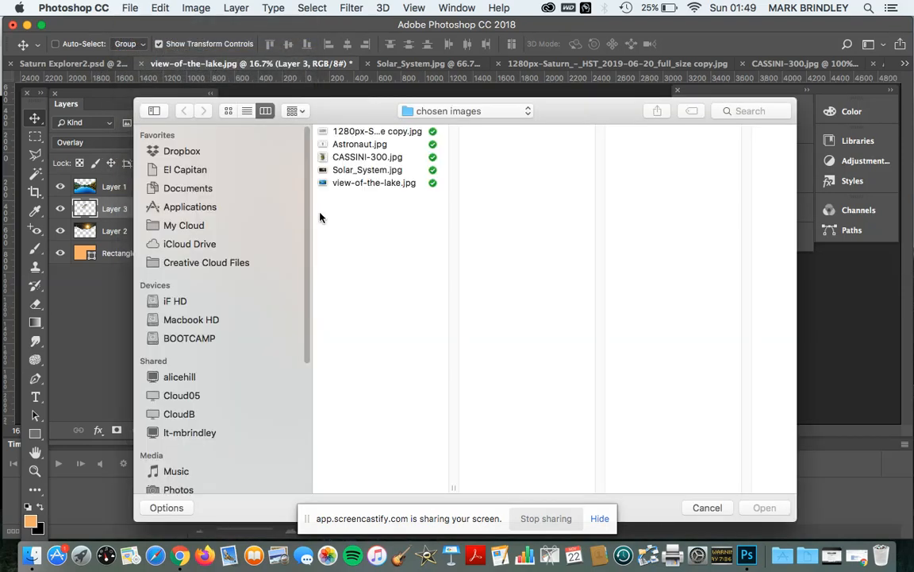
left_click(383, 158)
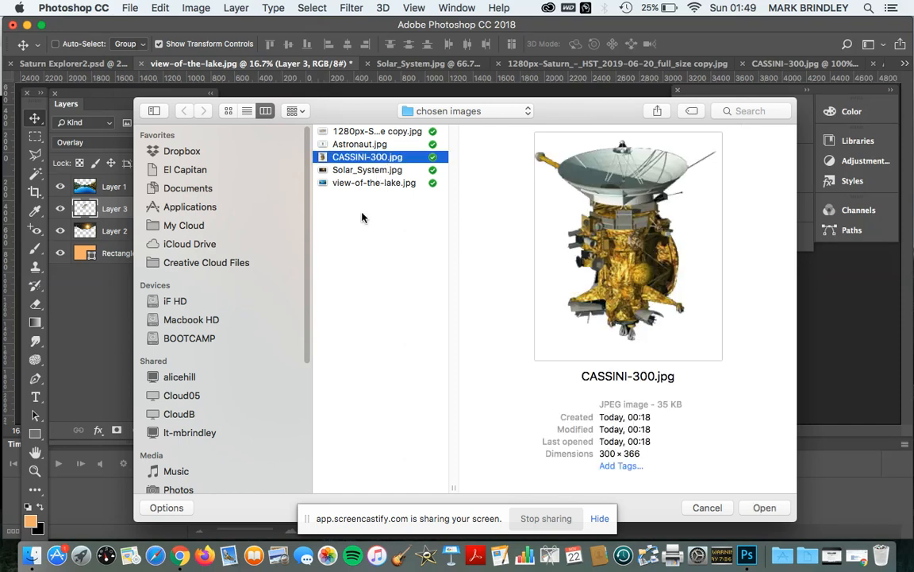
left_click(707, 508)
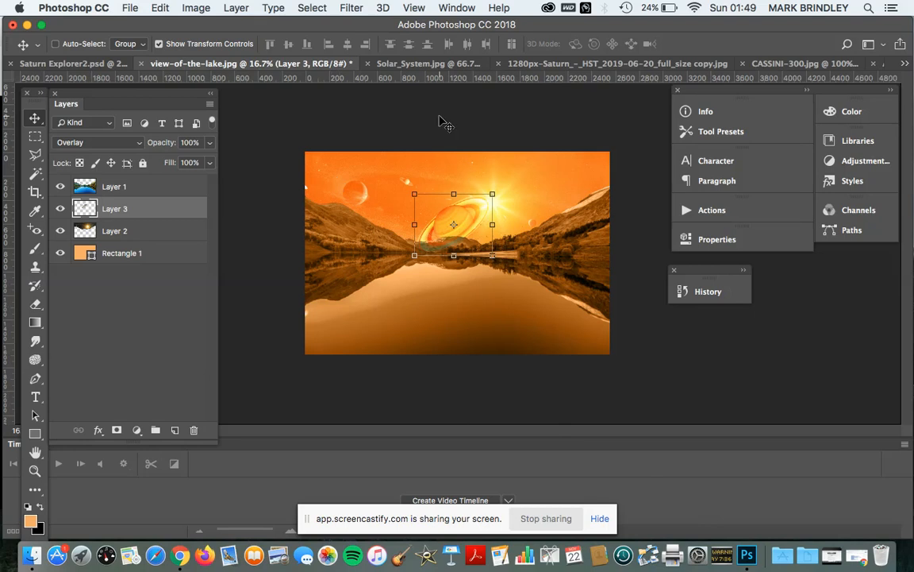
- Copy the cut-out Cassini spacecraft from CASSINI-300.jpg into view-of-the-lake.jpg and move its layer to the top of the stack
left_click(620, 64)
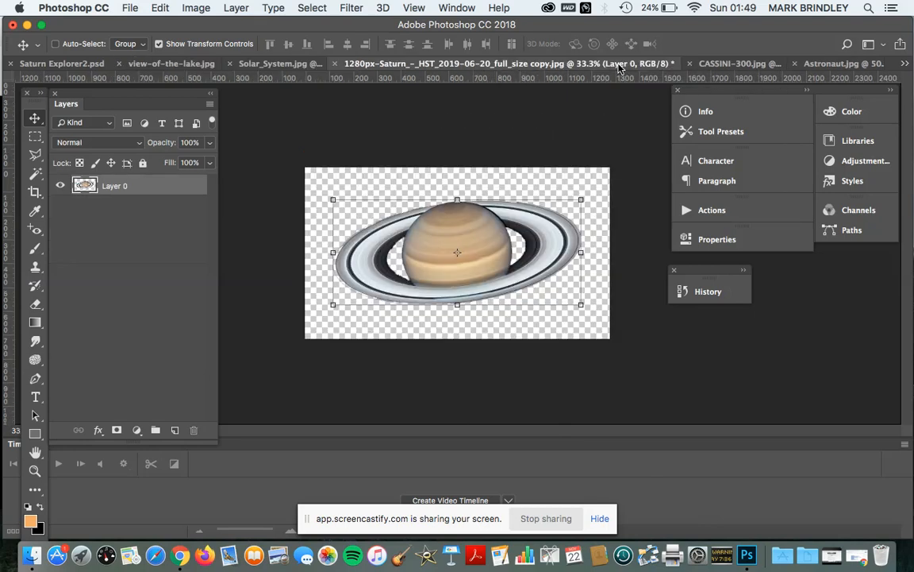
left_click(706, 64)
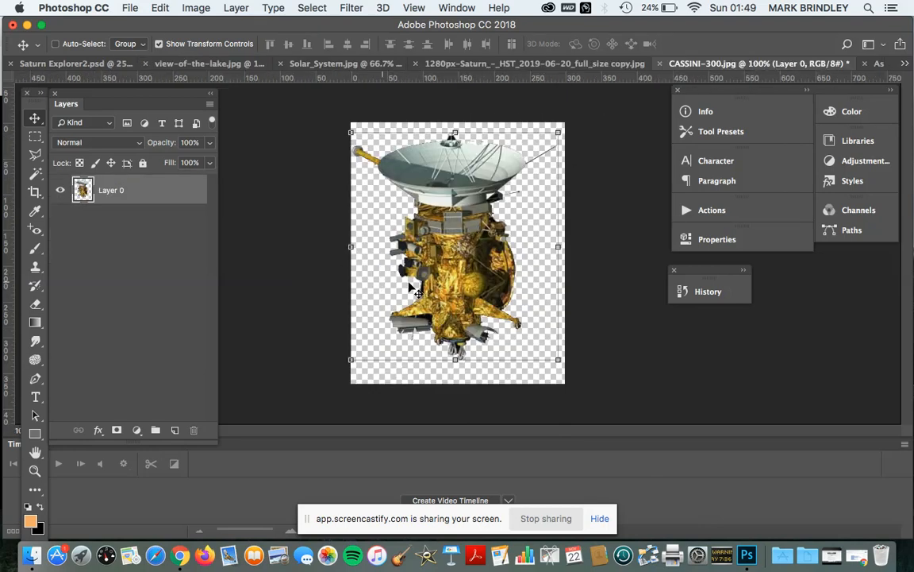
left_click_drag(458, 282, 200, 66)
left_click_drag(299, 161, 389, 278)
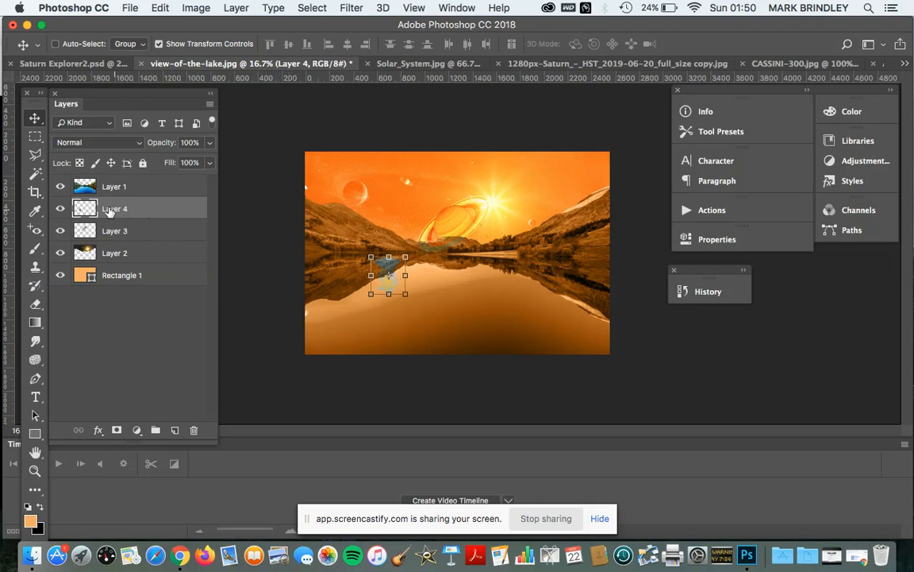
left_click_drag(149, 212, 143, 172)
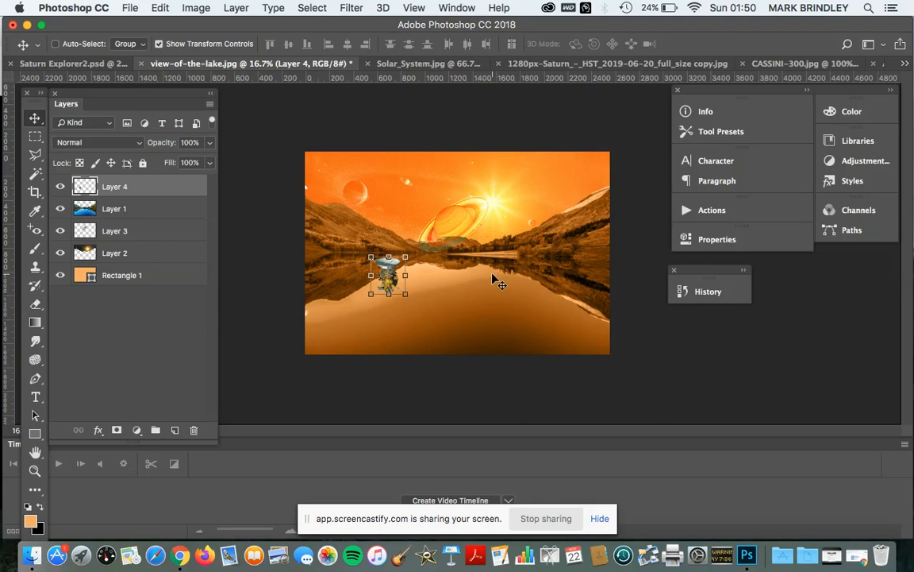
- Move the Cassini spacecraft up beside Saturn, rotate it about 39 degrees clockwise, and apply the transformation
key("super+plus")
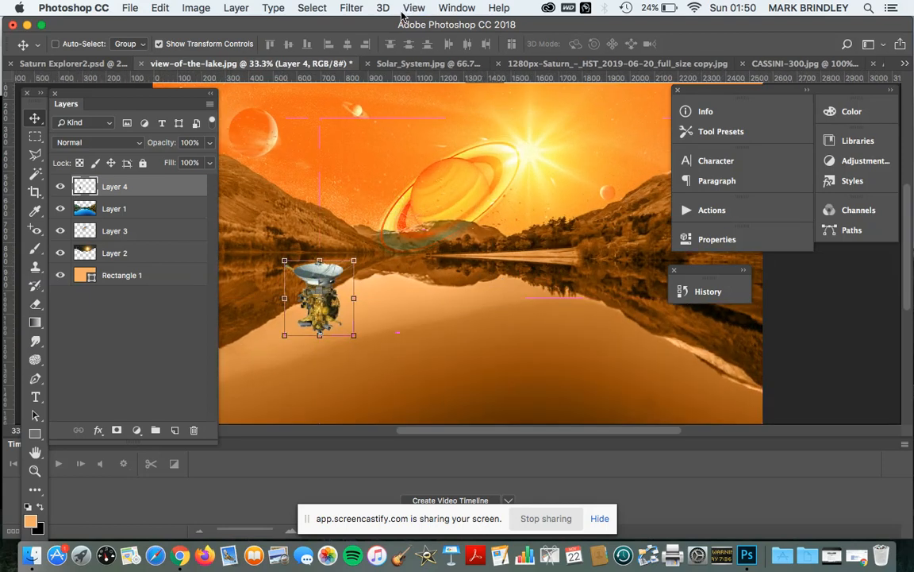
left_click(413, 9)
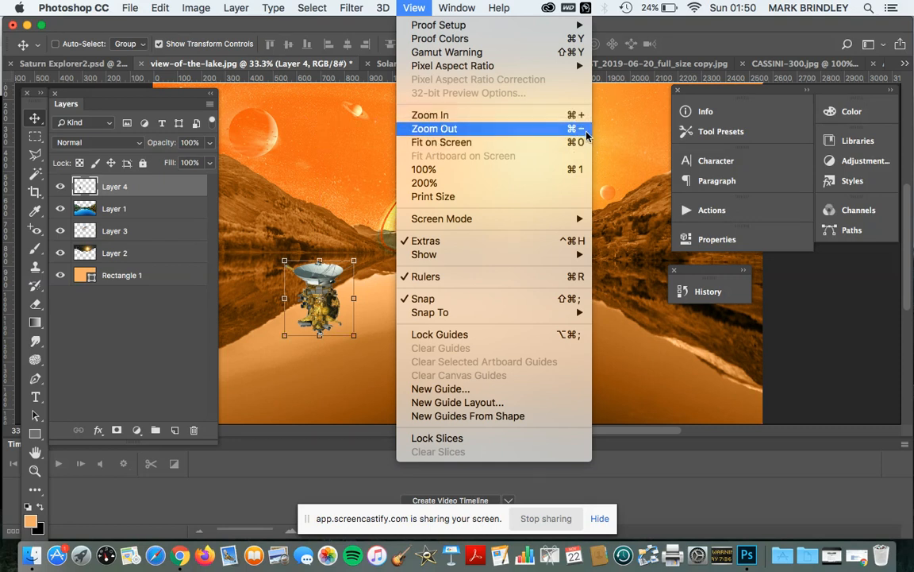
left_click(414, 10)
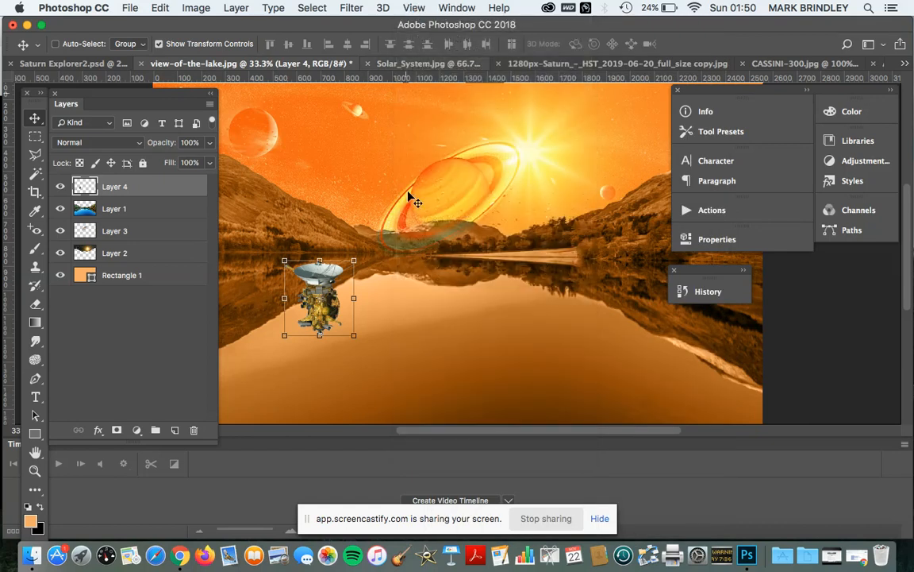
left_click_drag(367, 351, 327, 380)
left_click_drag(345, 296, 362, 227)
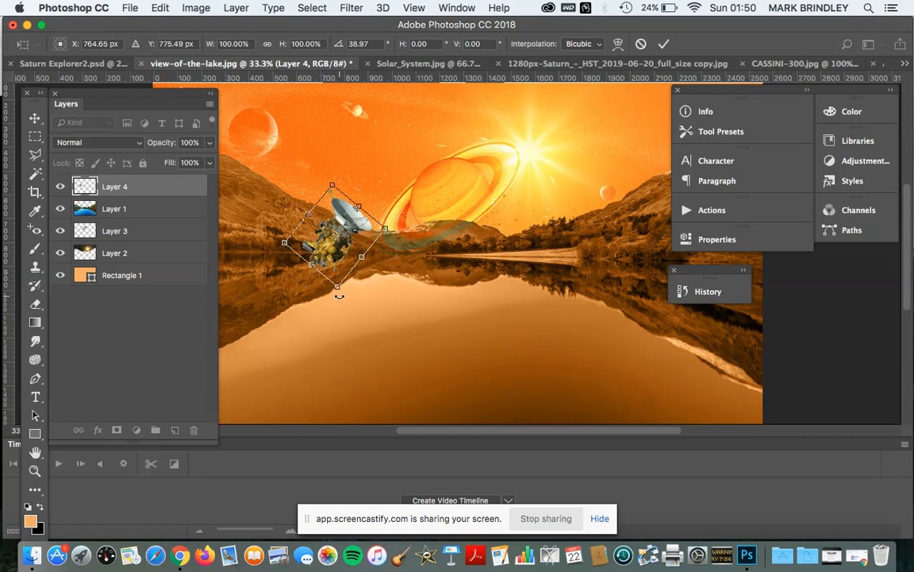
mouse_move(336, 296)
left_mouse_down()
mouse_move(359, 292)
mouse_move(359, 300)
mouse_move(328, 298)
mouse_move(348, 306)
mouse_move(338, 299)
left_mouse_up()
key("Return")
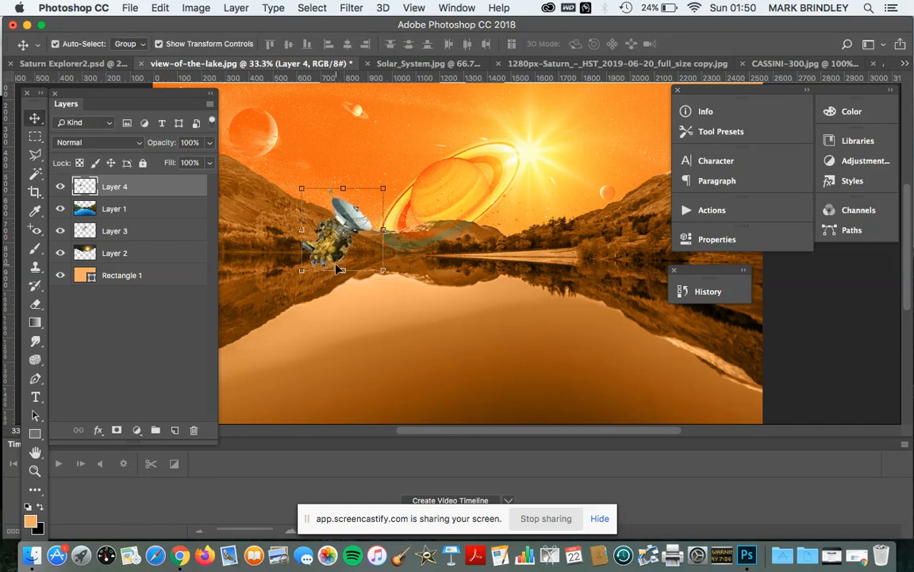
key("super")
key("super+0")
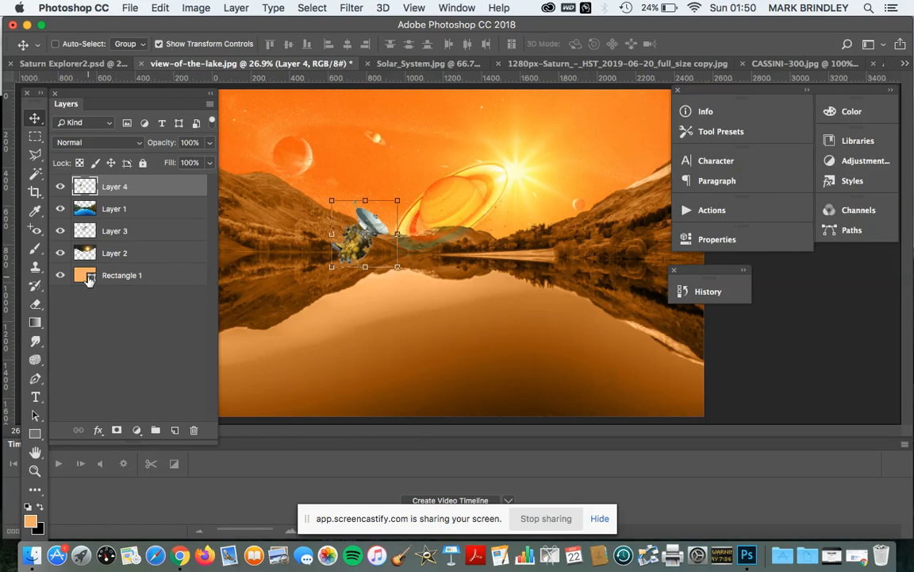
left_click(127, 10)
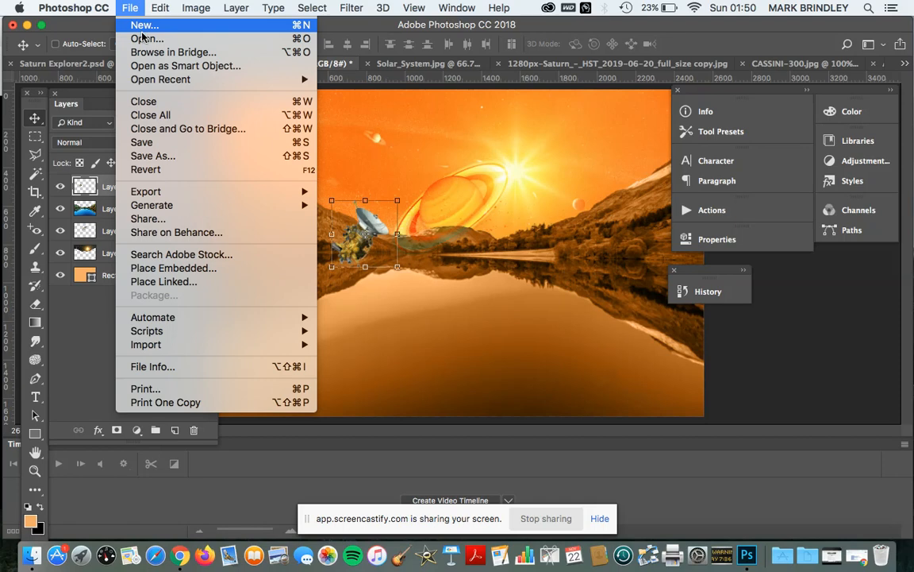
left_click(145, 38)
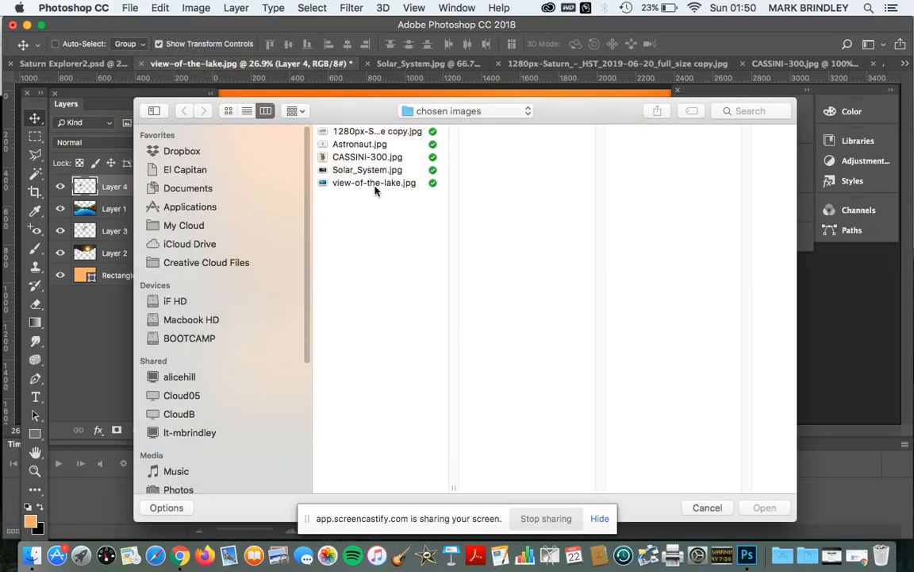
left_click(365, 145)
left_click(712, 509)
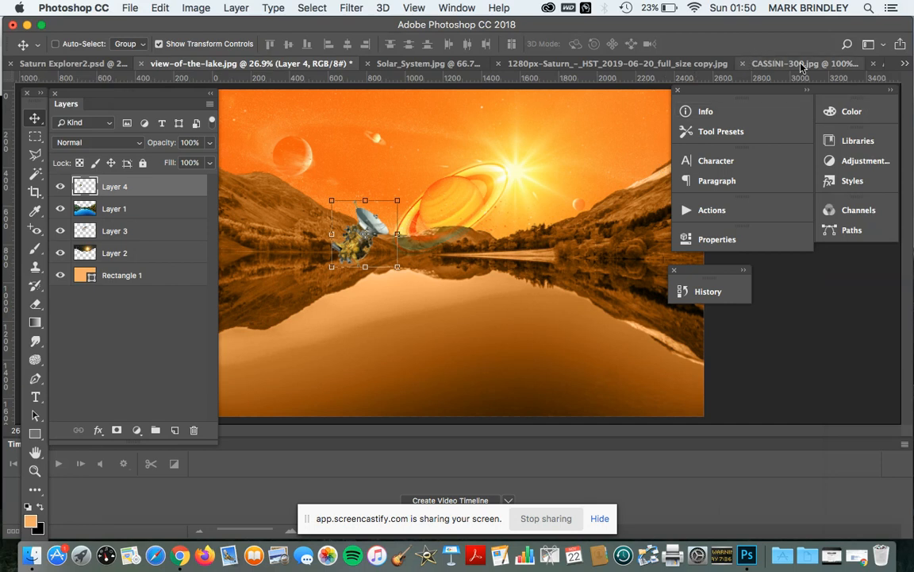
- Copy the cut-out astronaut from Astronaut.jpg into view-of-the-lake.jpg as the topmost layer
left_click(905, 62)
left_click(699, 132)
left_click_drag(479, 223, 554, 249)
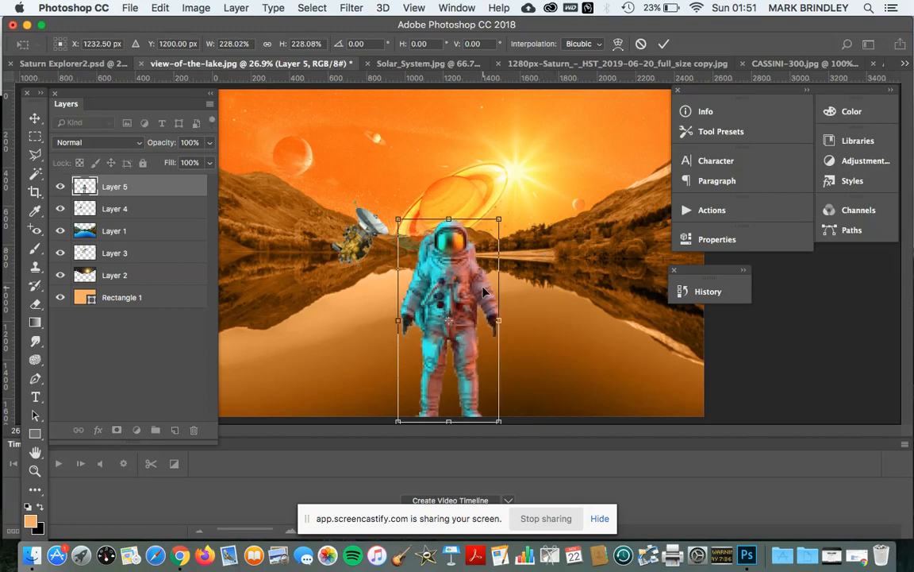
left_click_drag(487, 229, 523, 246)
left_click(35, 118)
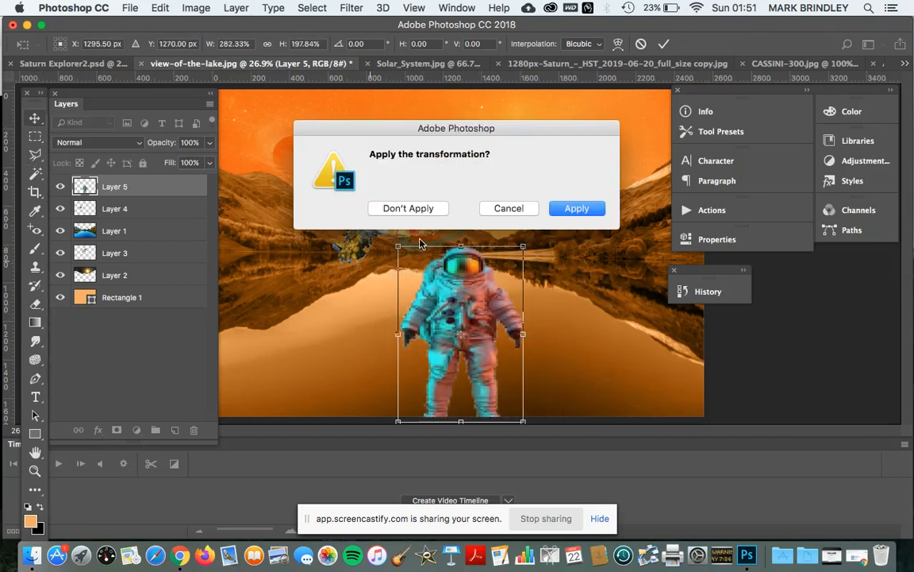
left_click(409, 208)
- Scale the astronaut proportionally to about 209%, stand it in the foreground near the image's centre, and select the Rectangle 1 layer
left_click_drag(442, 333, 522, 252)
double_click(463, 371)
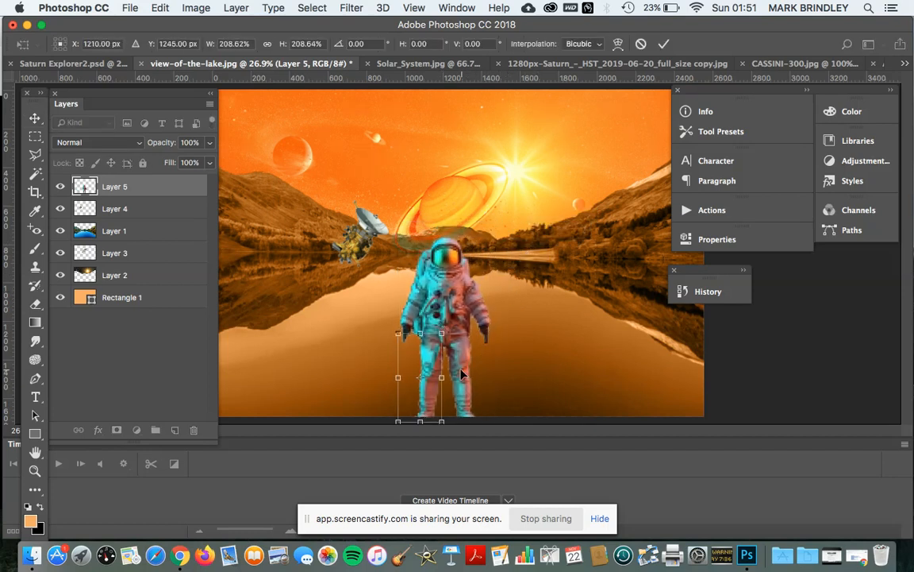
left_click_drag(463, 373, 532, 340)
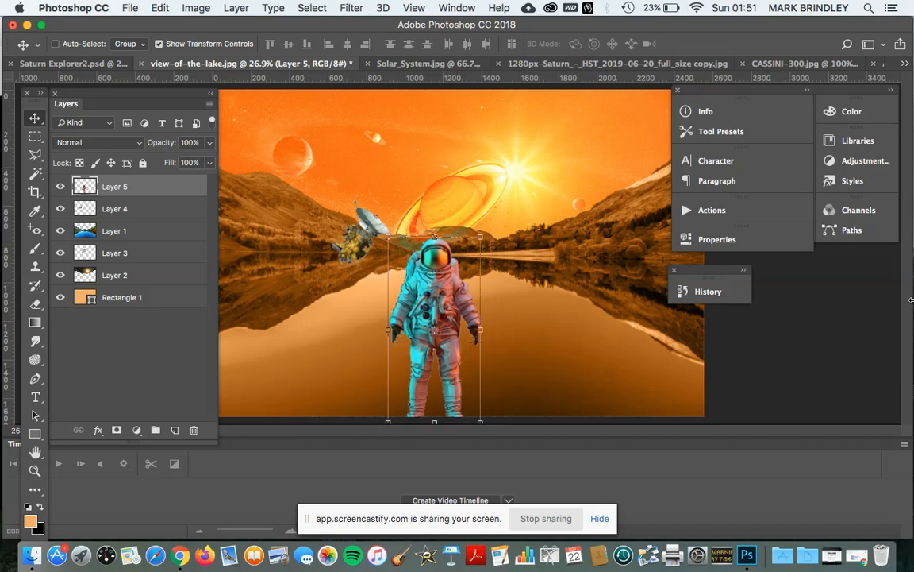
key("super+minus")
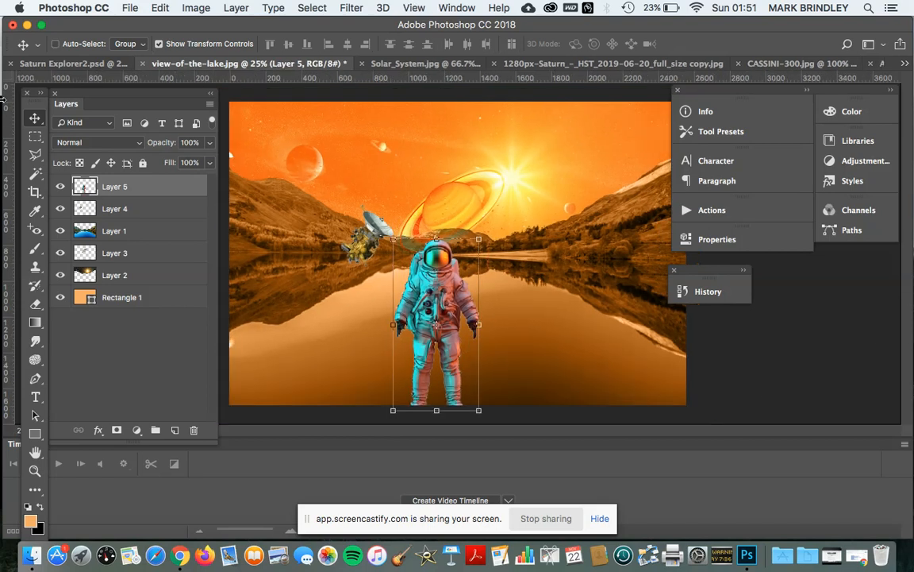
left_click(141, 297)
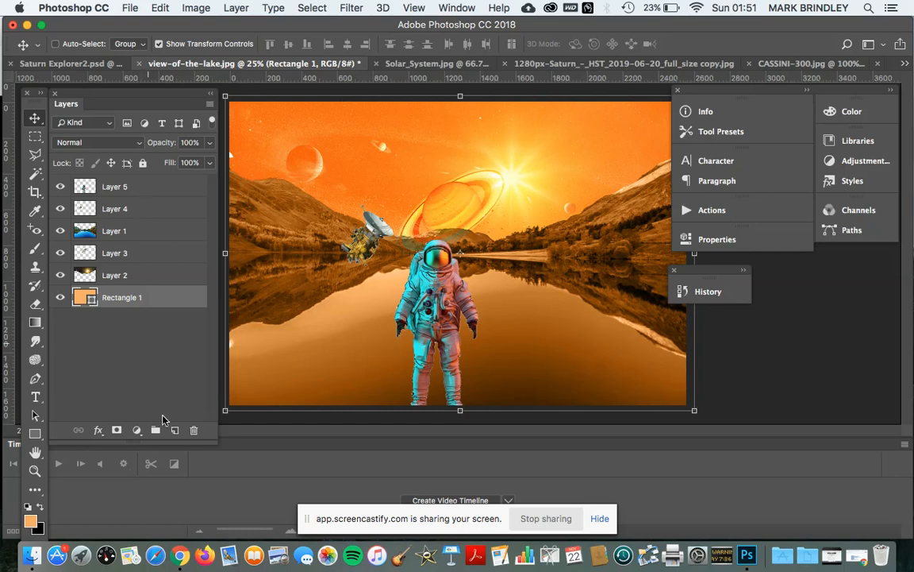
- Switch to Chrome, look over the introduction and recent news on the GIMP homepage, and return to the Creating Graphics Task slides
left_click(180, 556)
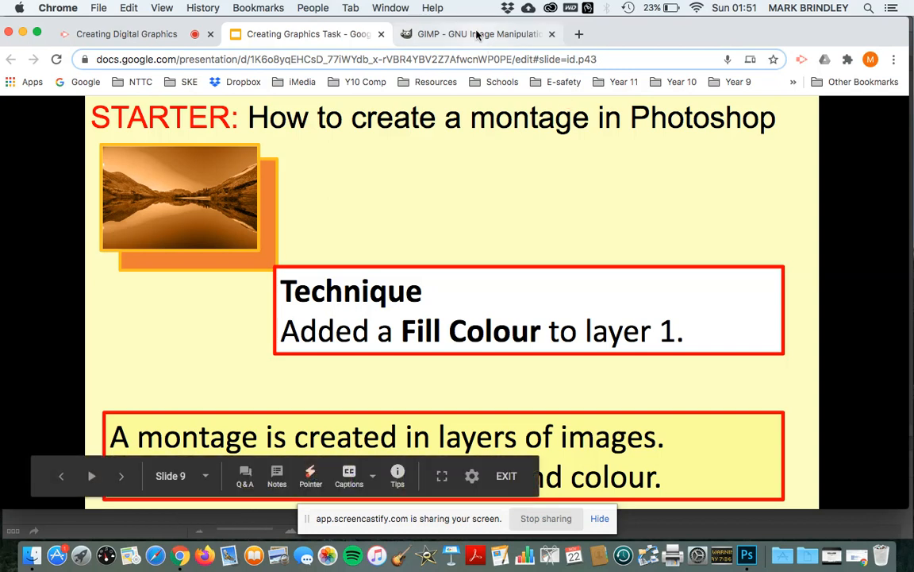
left_click(477, 34)
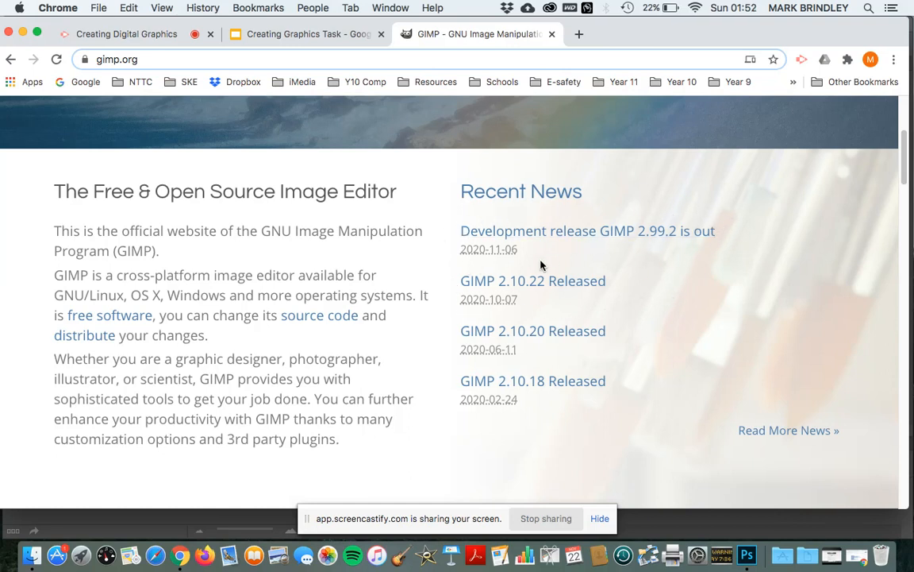
left_click_drag(459, 250, 702, 257)
left_click(523, 253)
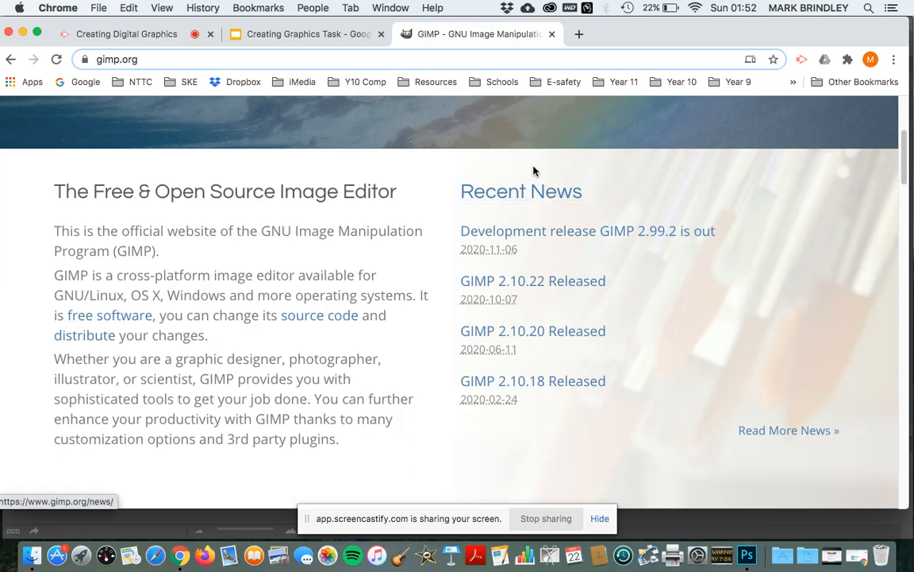
scroll(500, 238, "up", 2)
scroll(496, 260, "up", 3)
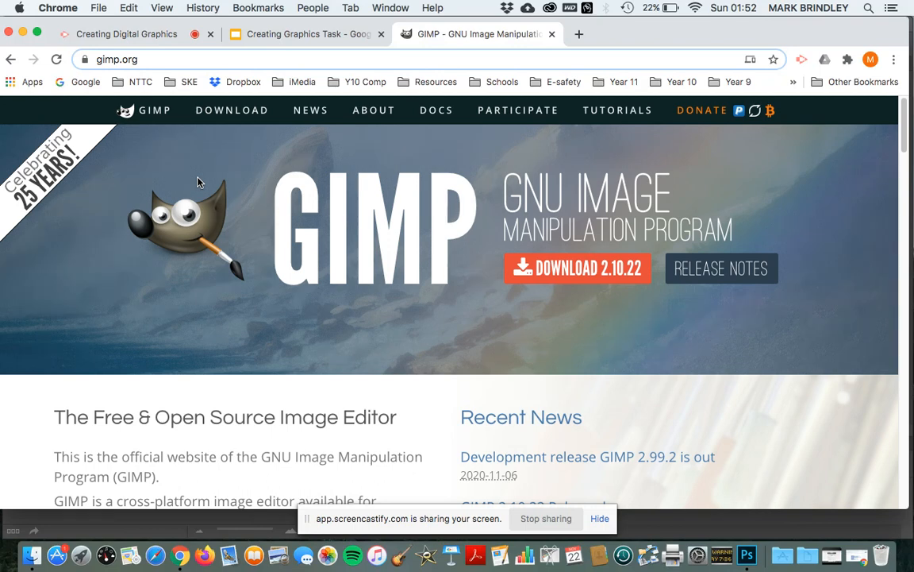
left_click(310, 34)
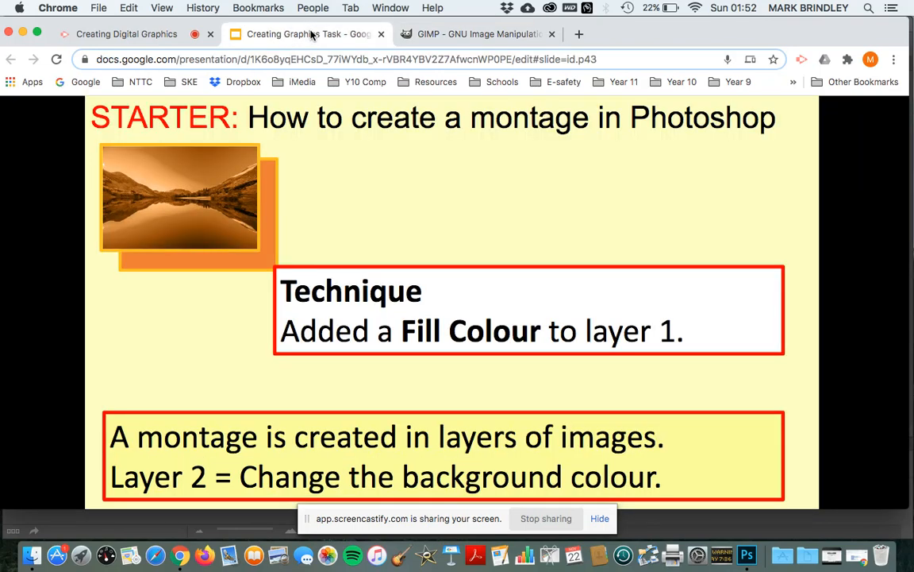